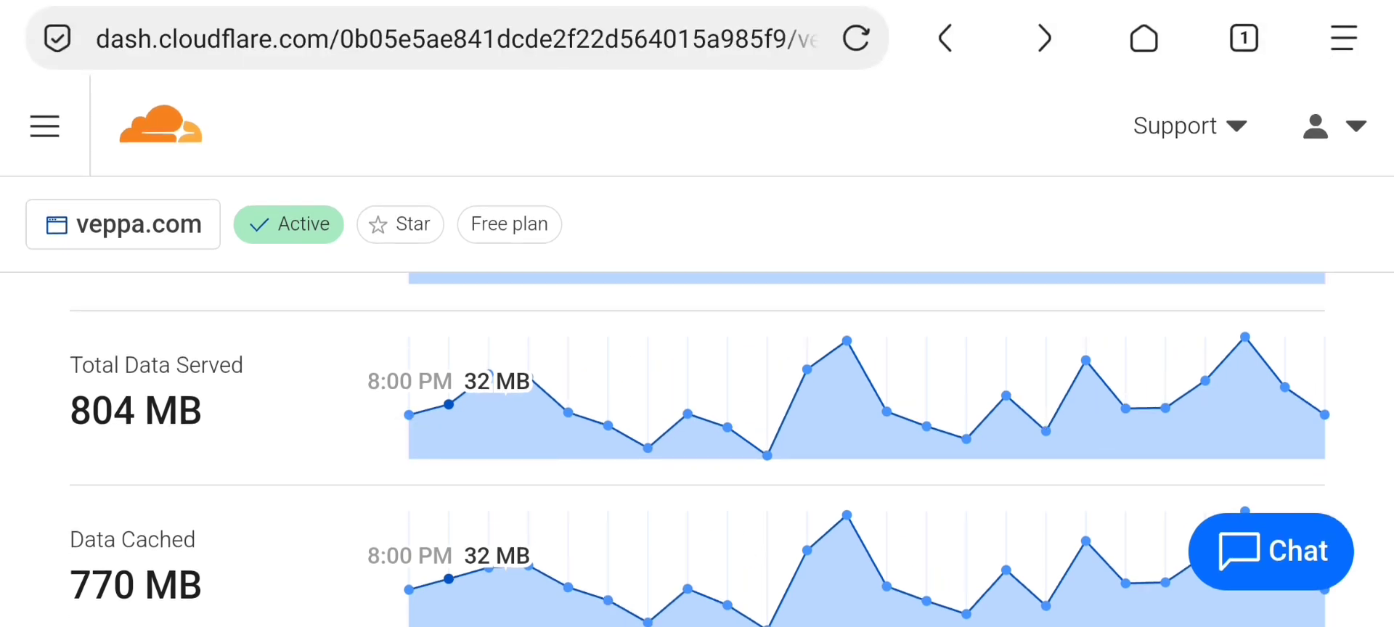
scroll(639, 508, up, 5)
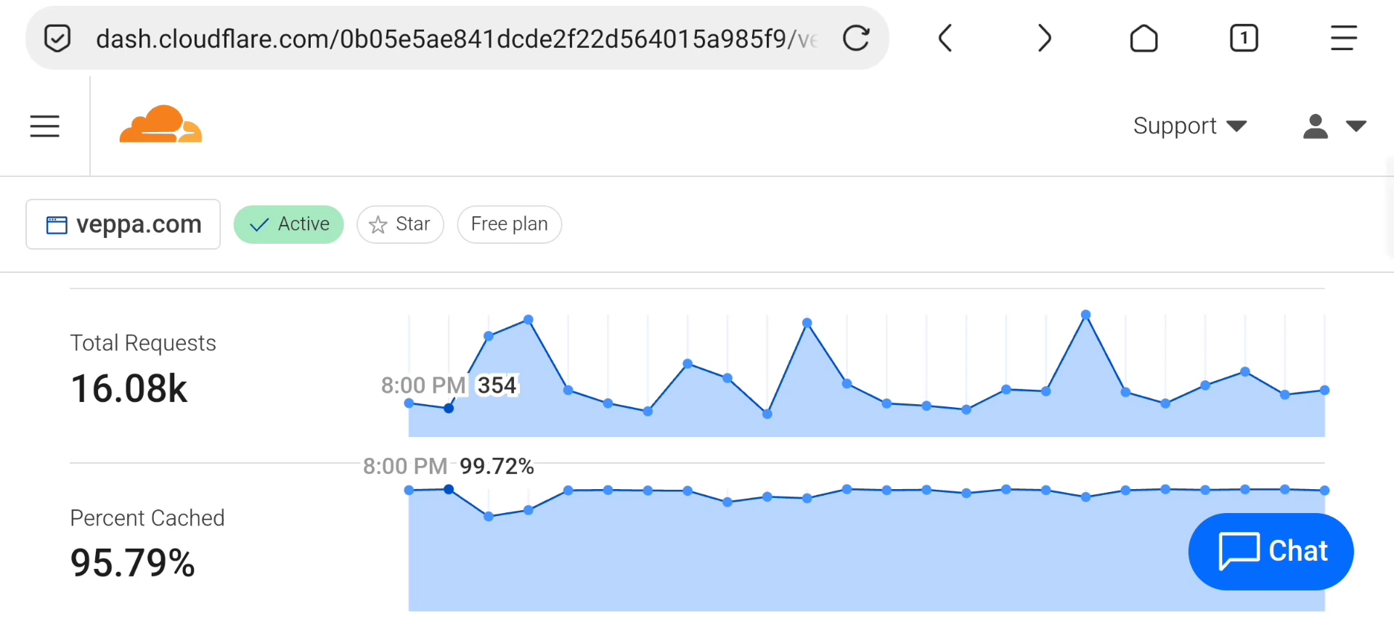
Switch the veppa.com analytics to 30 Days, showing 25.36k unique visitors and 377.37k requests
scroll(326, 490, down, 1)
scroll(326, 490, down, 2)
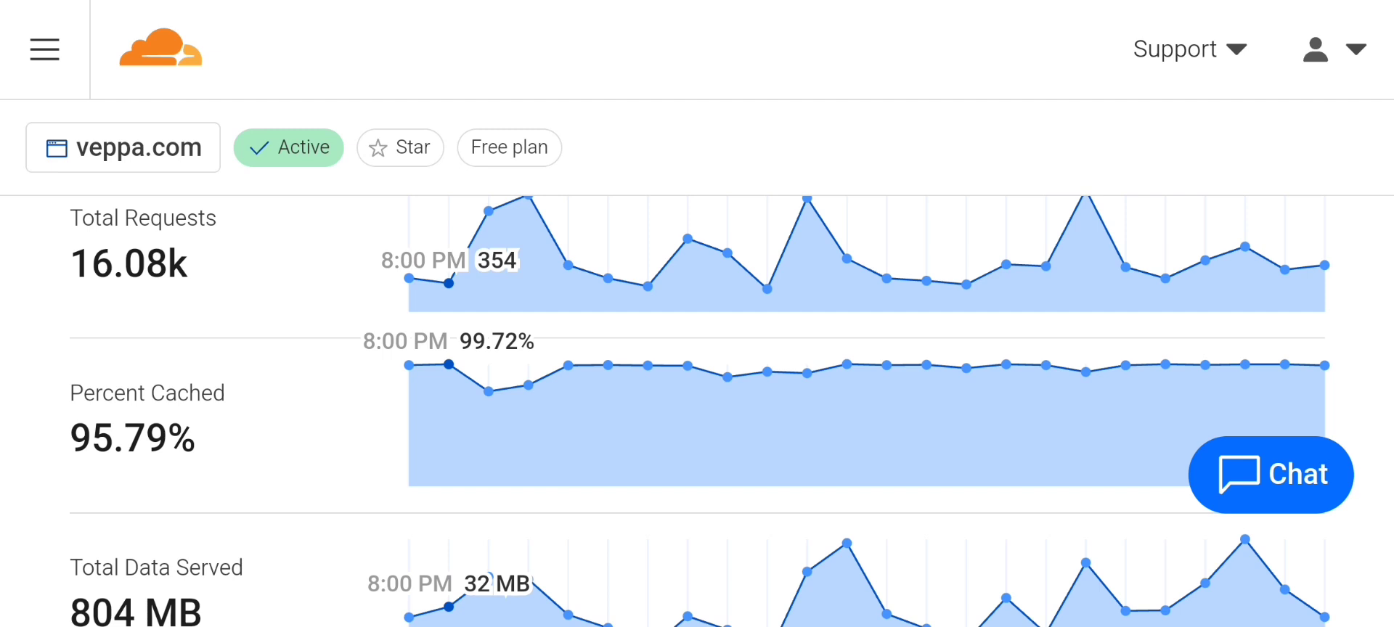
mouse_move(821, 398)
mouse_down()
mouse_move(821, 511)
mouse_move(825, 408)
mouse_up()
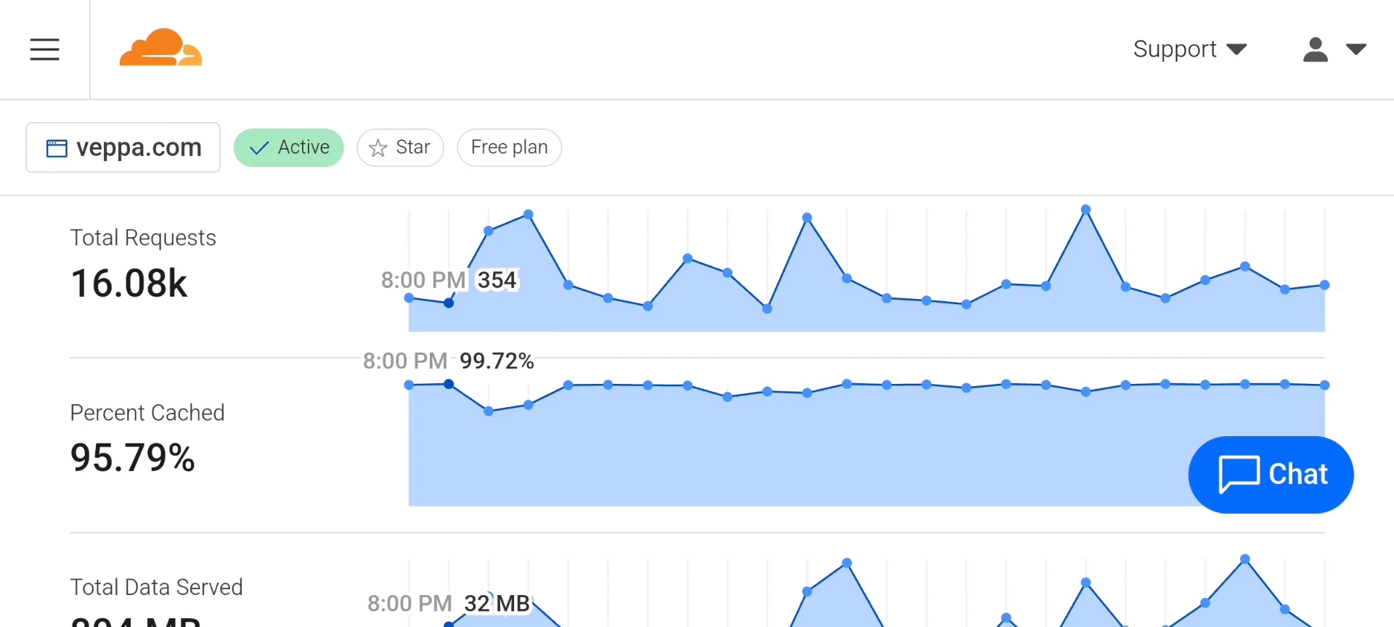
scroll(886, 419, up, 5)
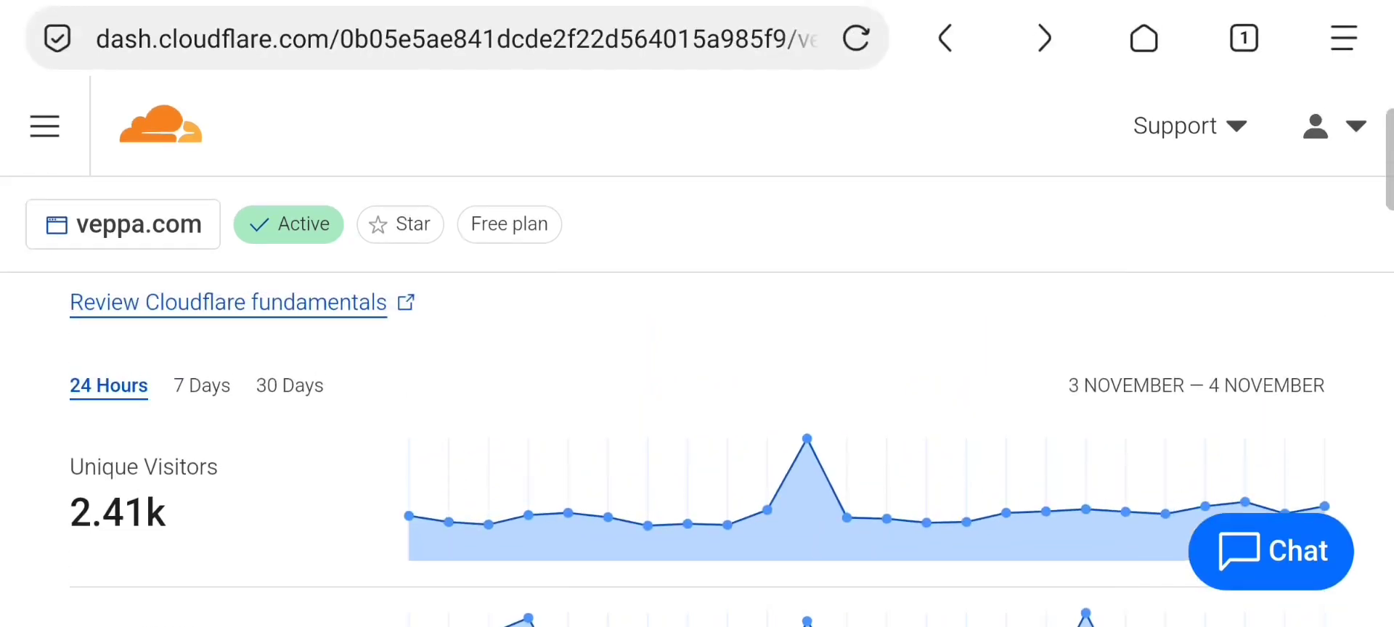
click(289, 383)
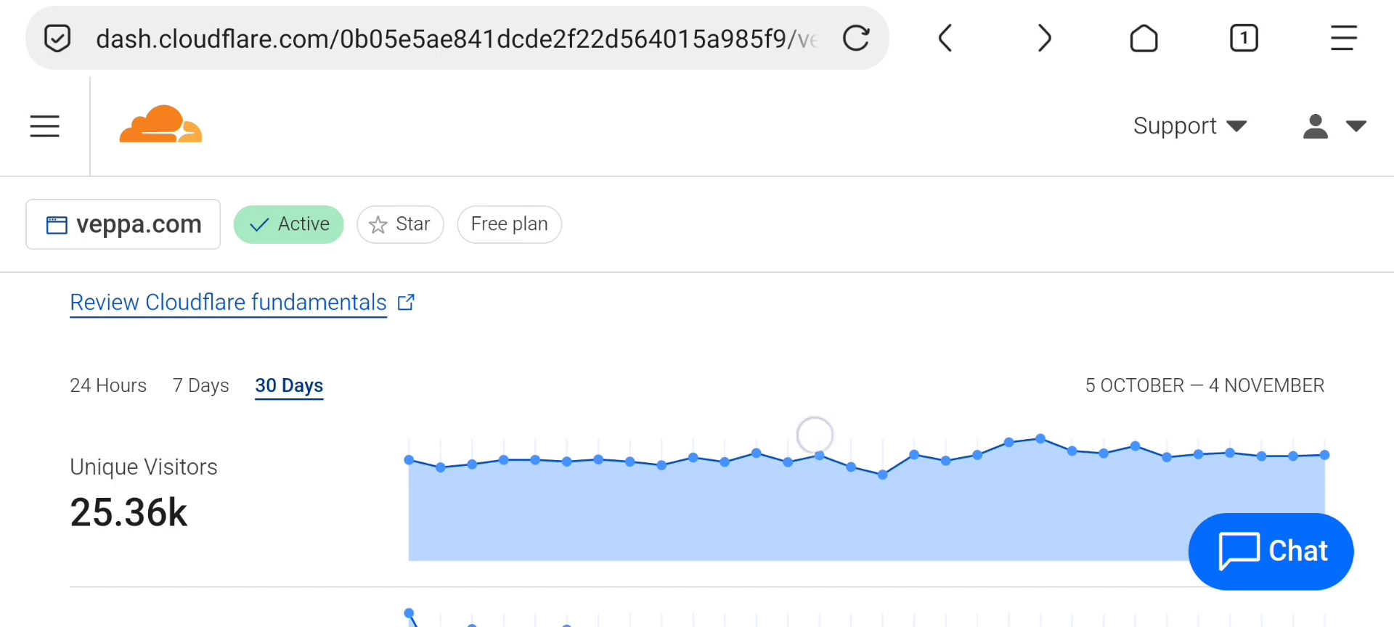
scroll(815, 431, down, 2)
scroll(839, 348, down, 3)
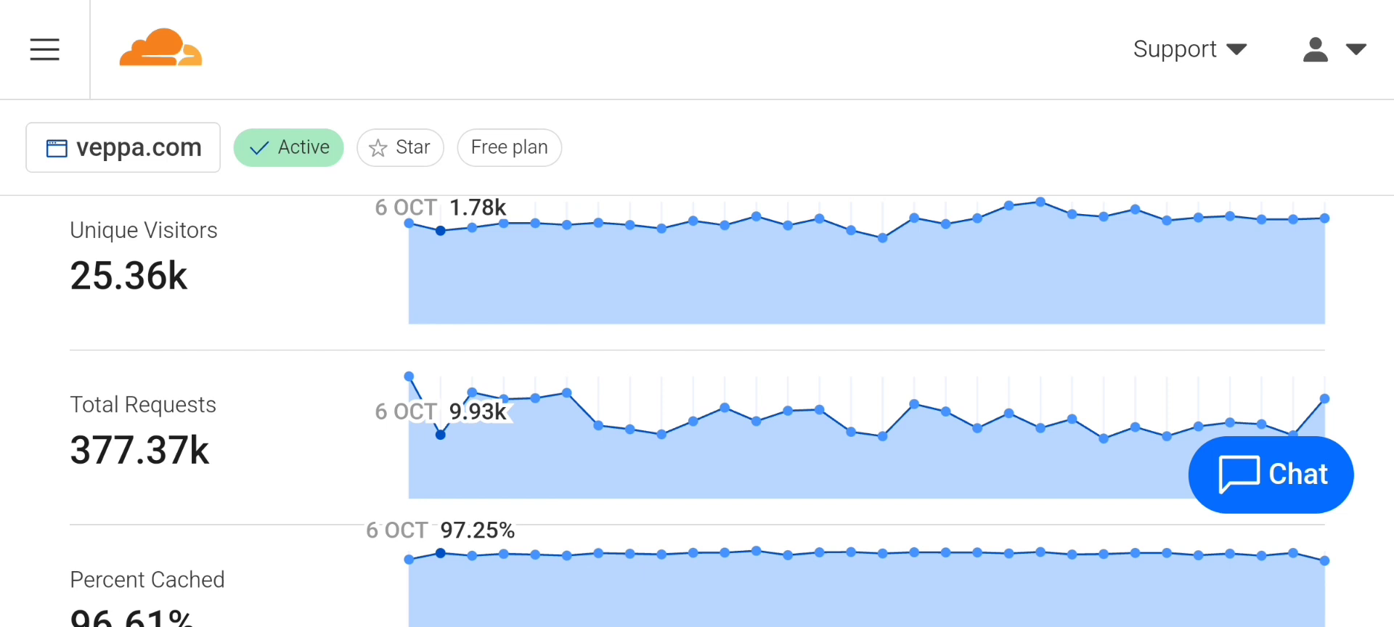
scroll(794, 472, down, 3)
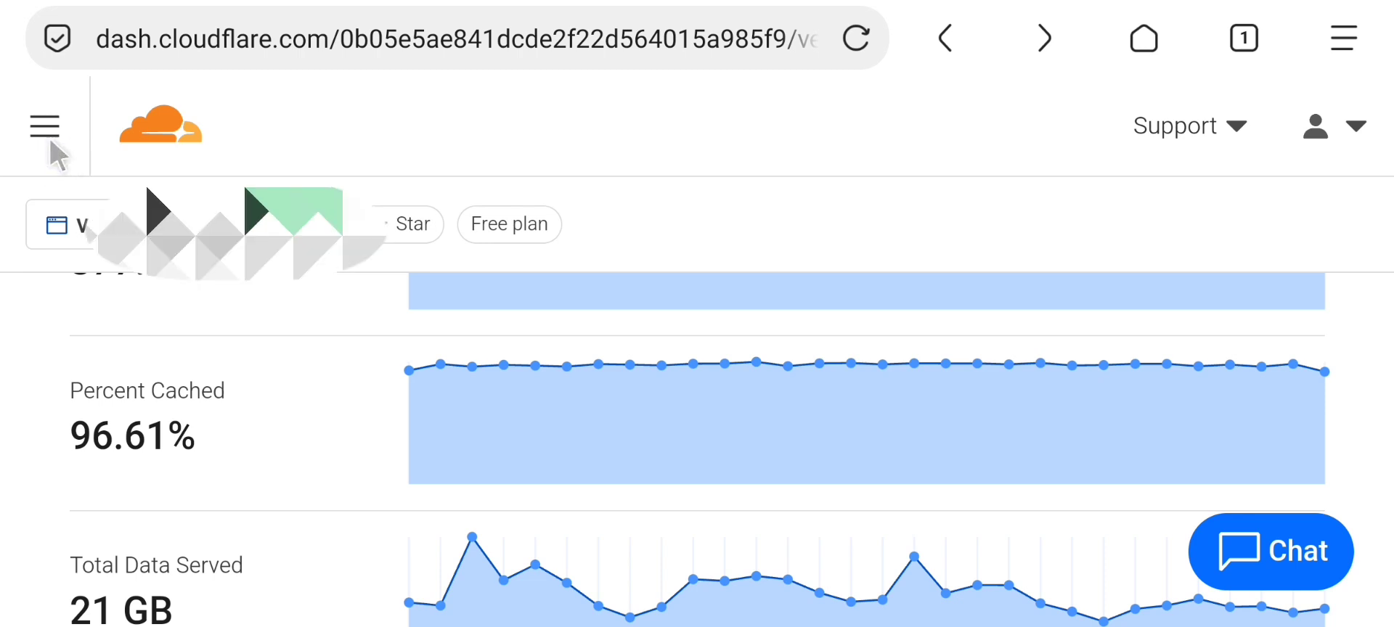
Go to Cache Rules under the Caching section of the veppa.com site menu
click(50, 138)
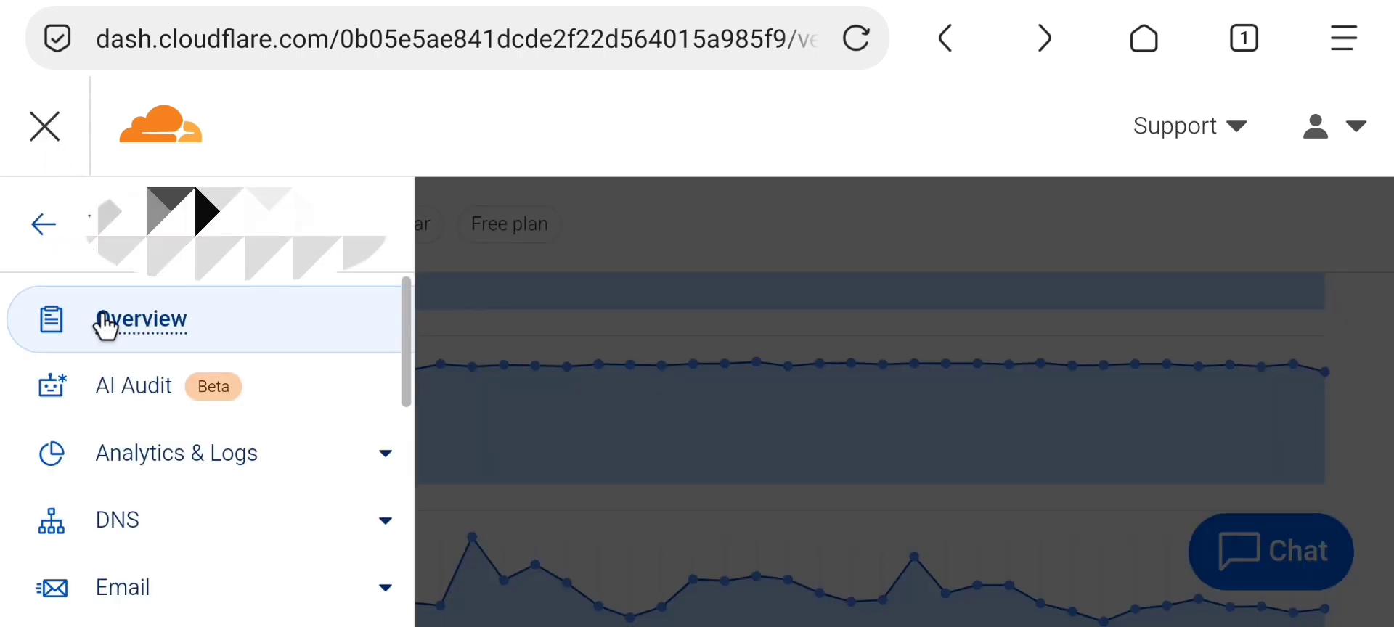
scroll(305, 484, down, 3)
scroll(335, 287, down, 5)
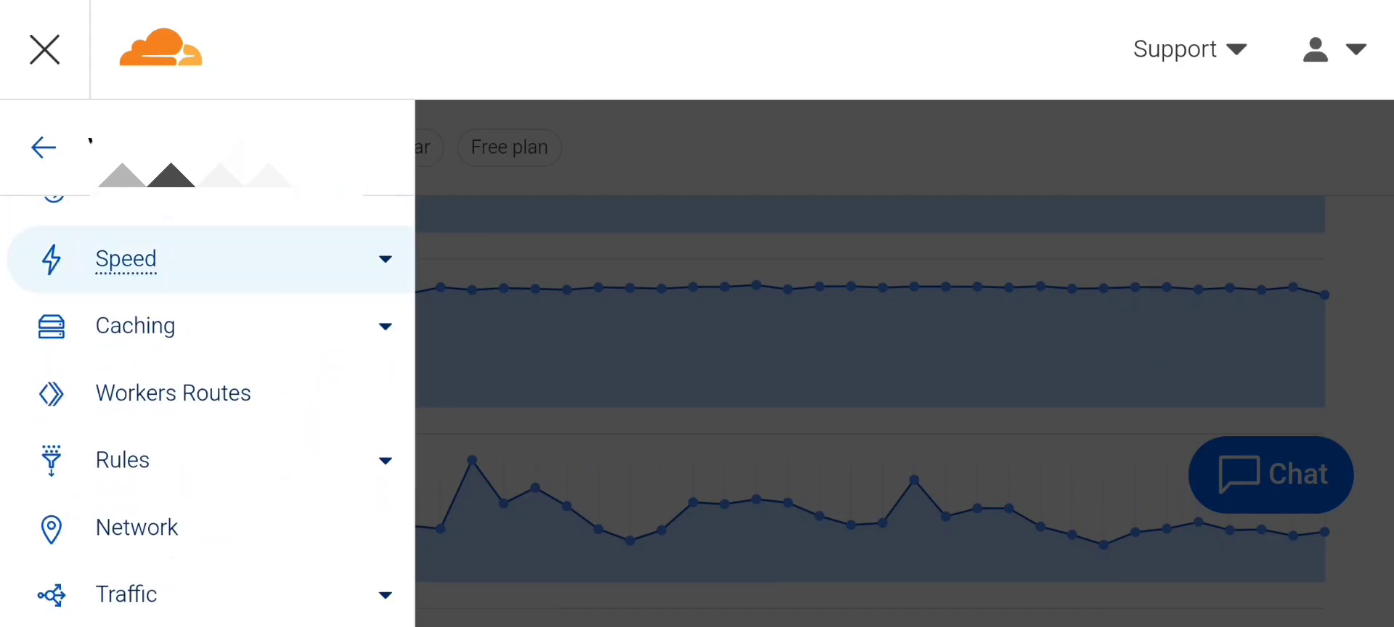
click(383, 339)
scroll(348, 371, down, 2)
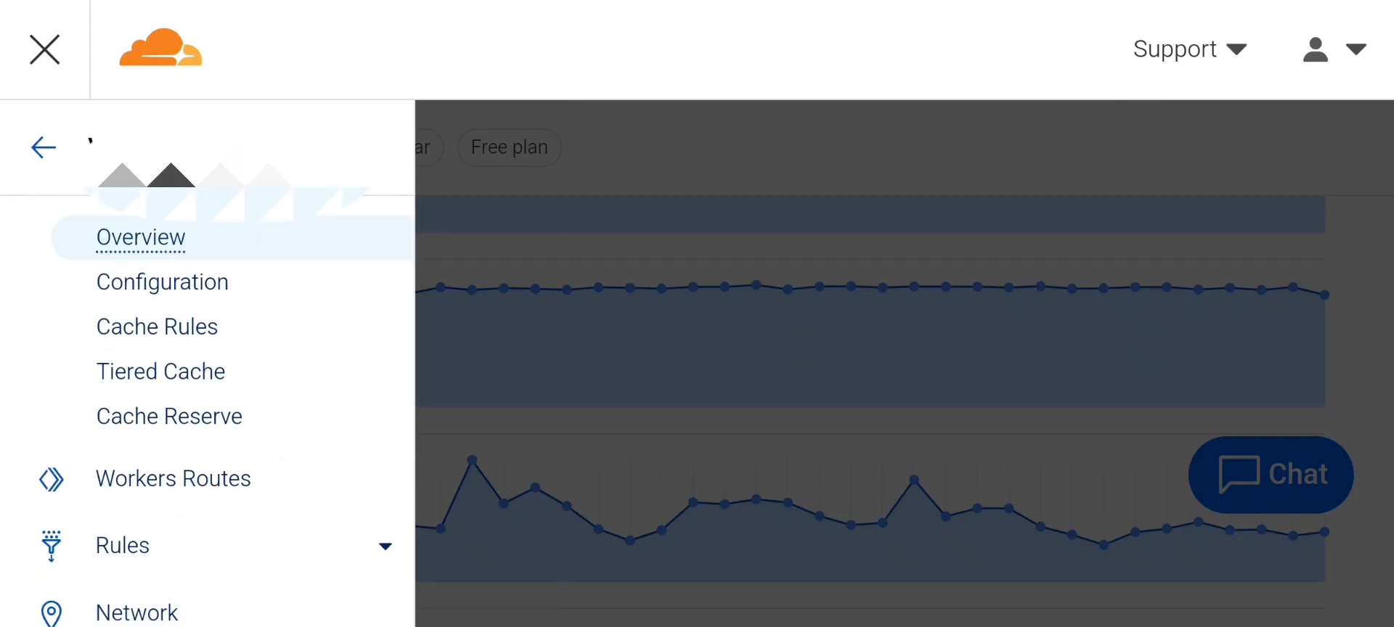
click(178, 334)
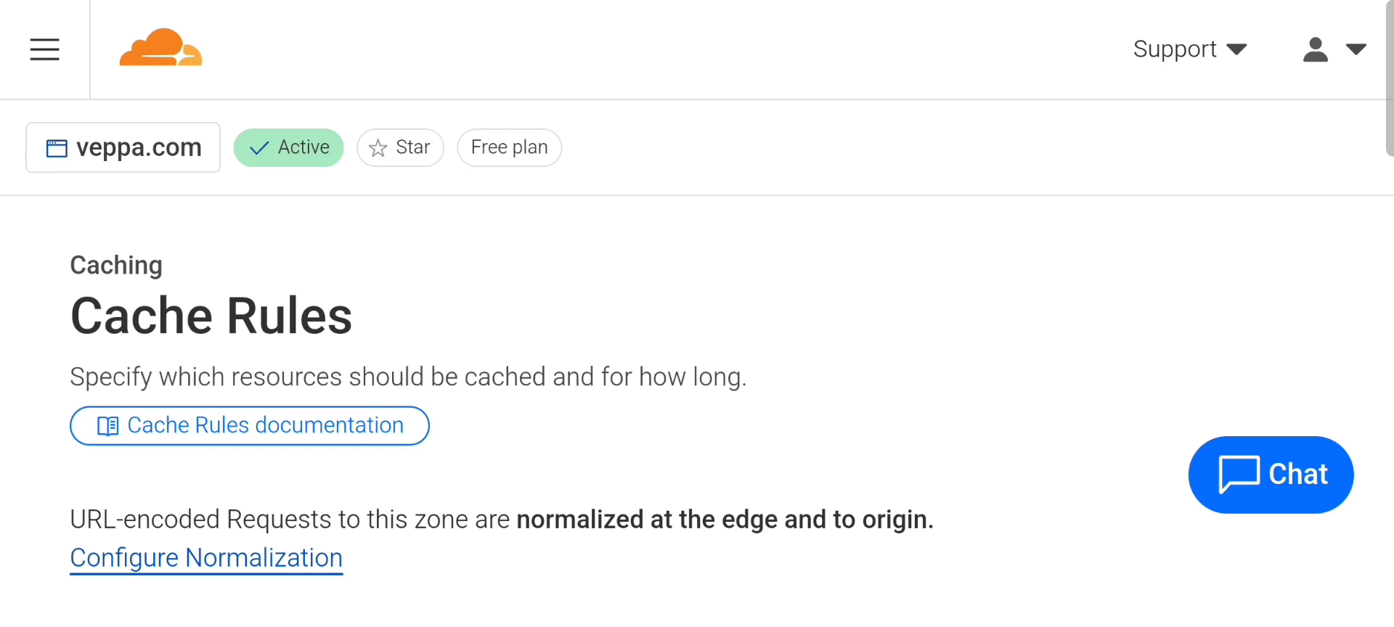
Scroll through the Cache Rules page to find the enabled 'Static html' rule
scroll(996, 286, down, 3)
scroll(1030, 230, down, 4)
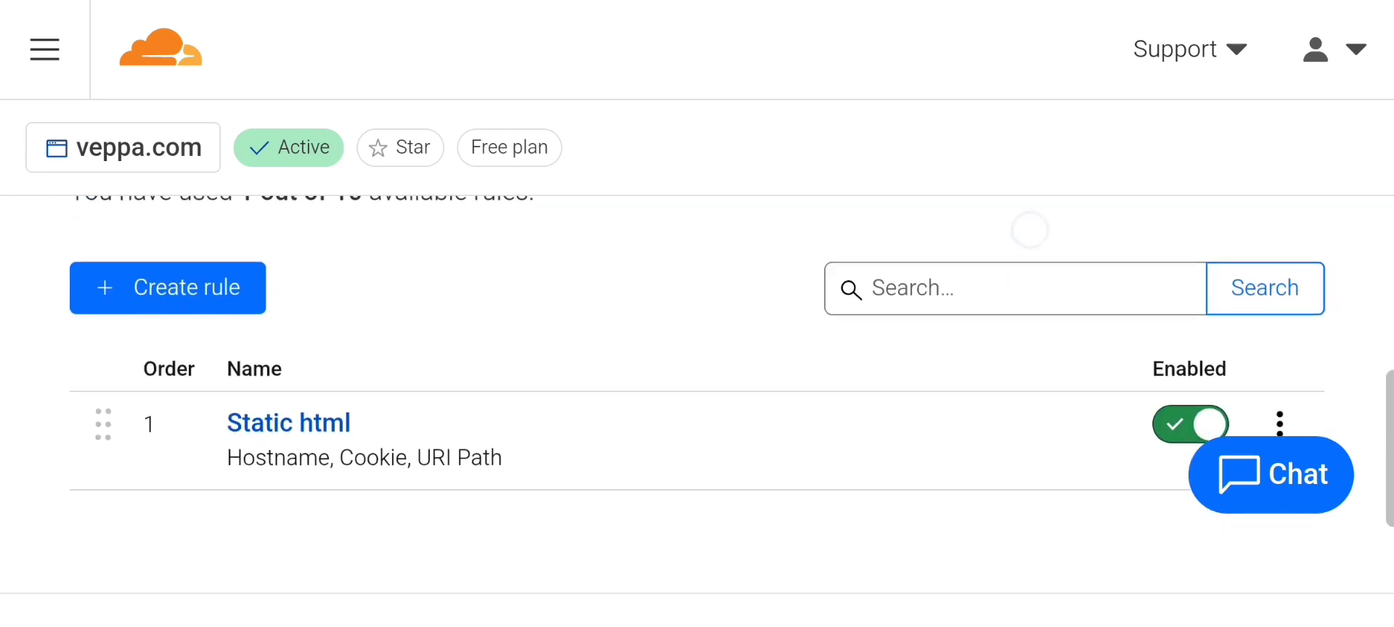
scroll(522, 451, down, 2)
scroll(523, 486, up, 1)
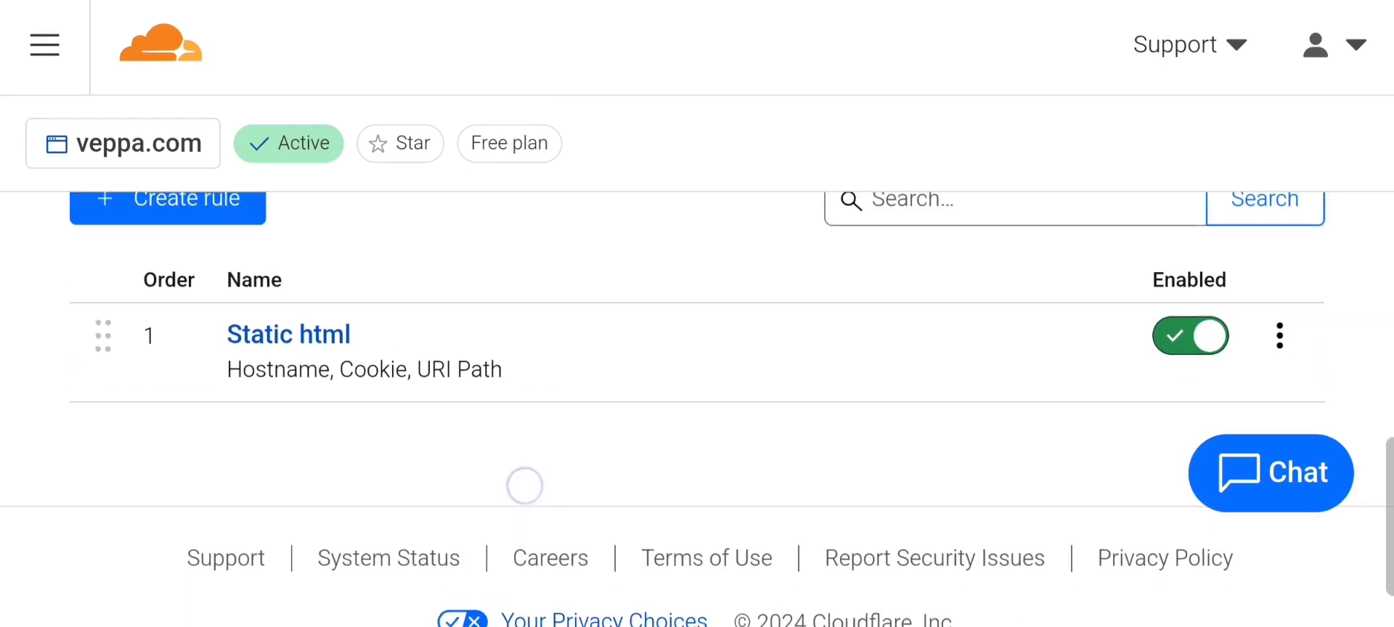
scroll(307, 485, up, 2)
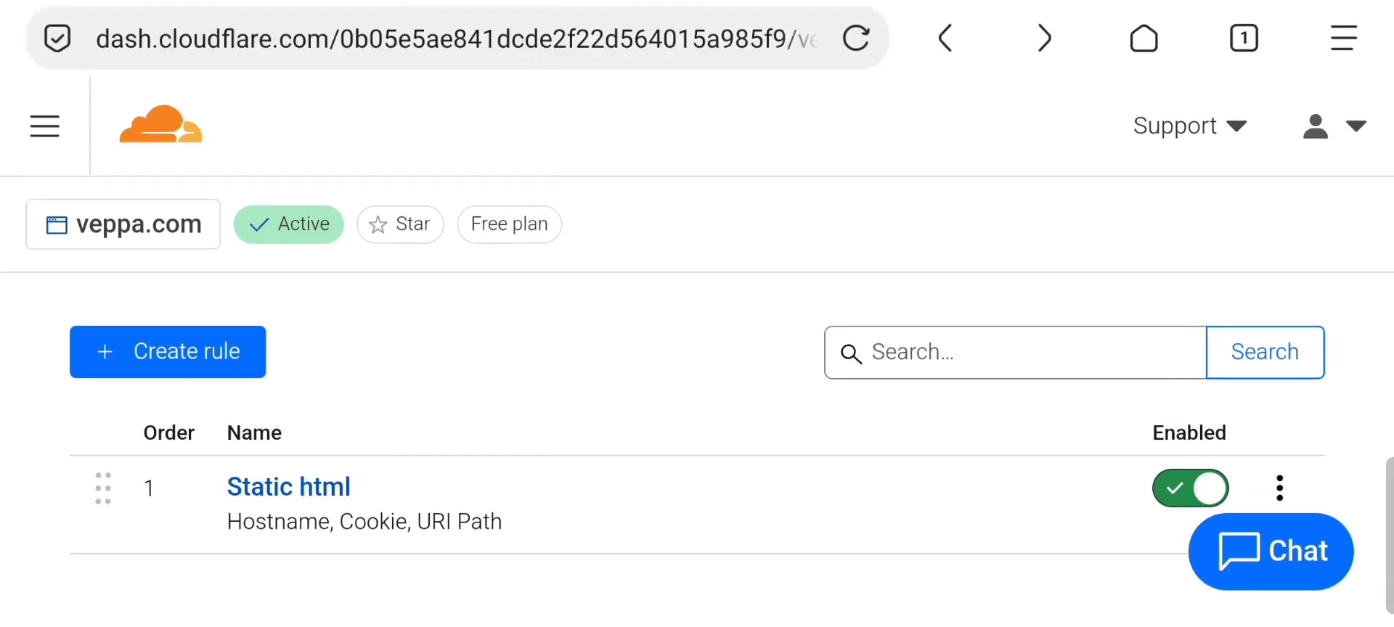
scroll(287, 505, up, 5)
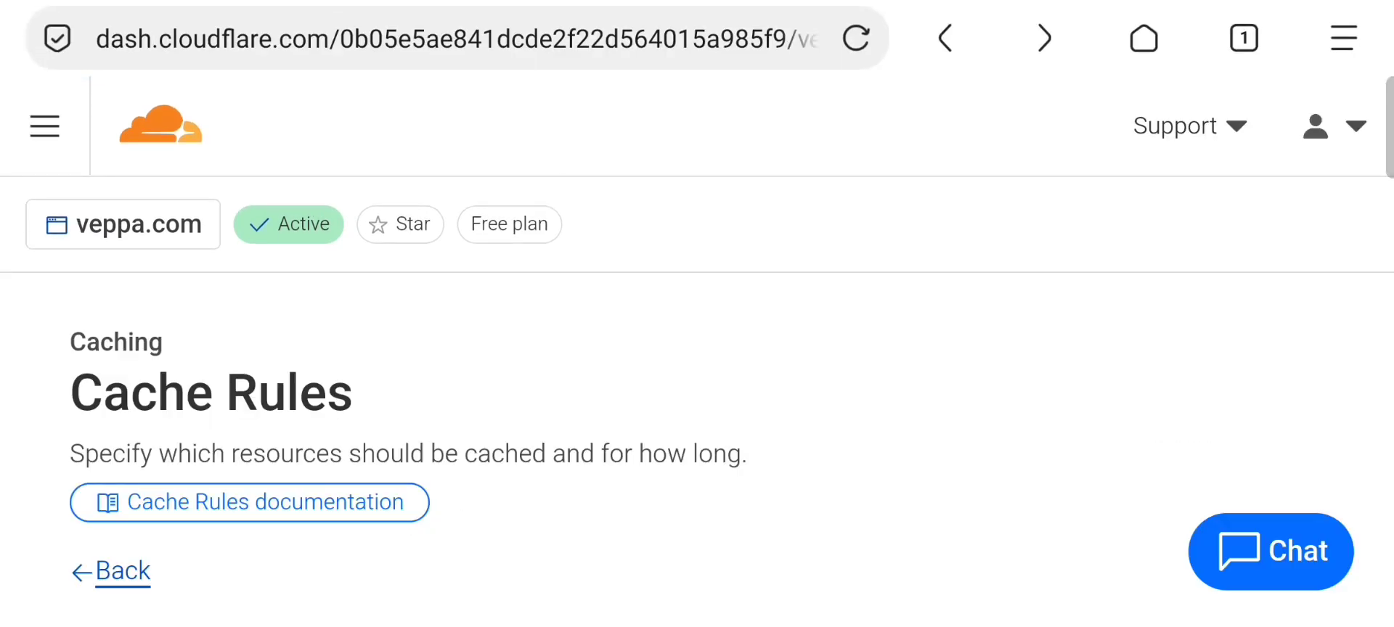
Keep the rule limited to a custom filter expression and scroll to its conditions
scroll(952, 401, down, 4)
scroll(926, 462, down, 3)
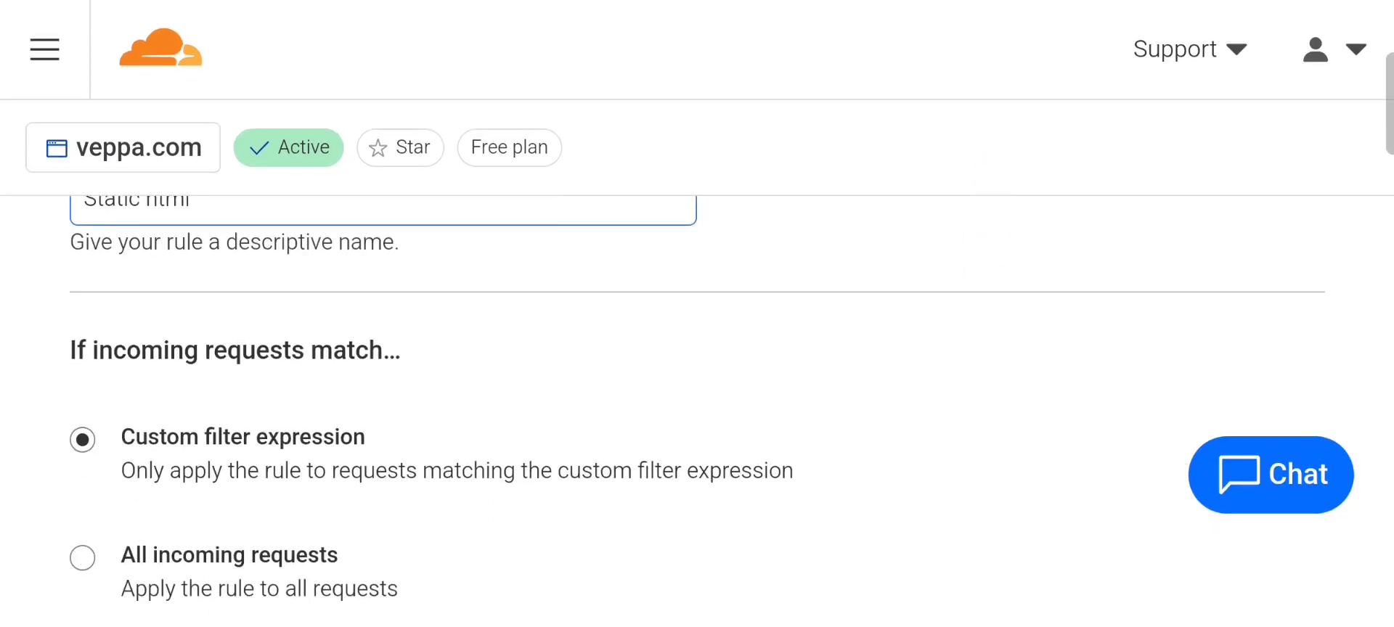
scroll(926, 440, down, 1)
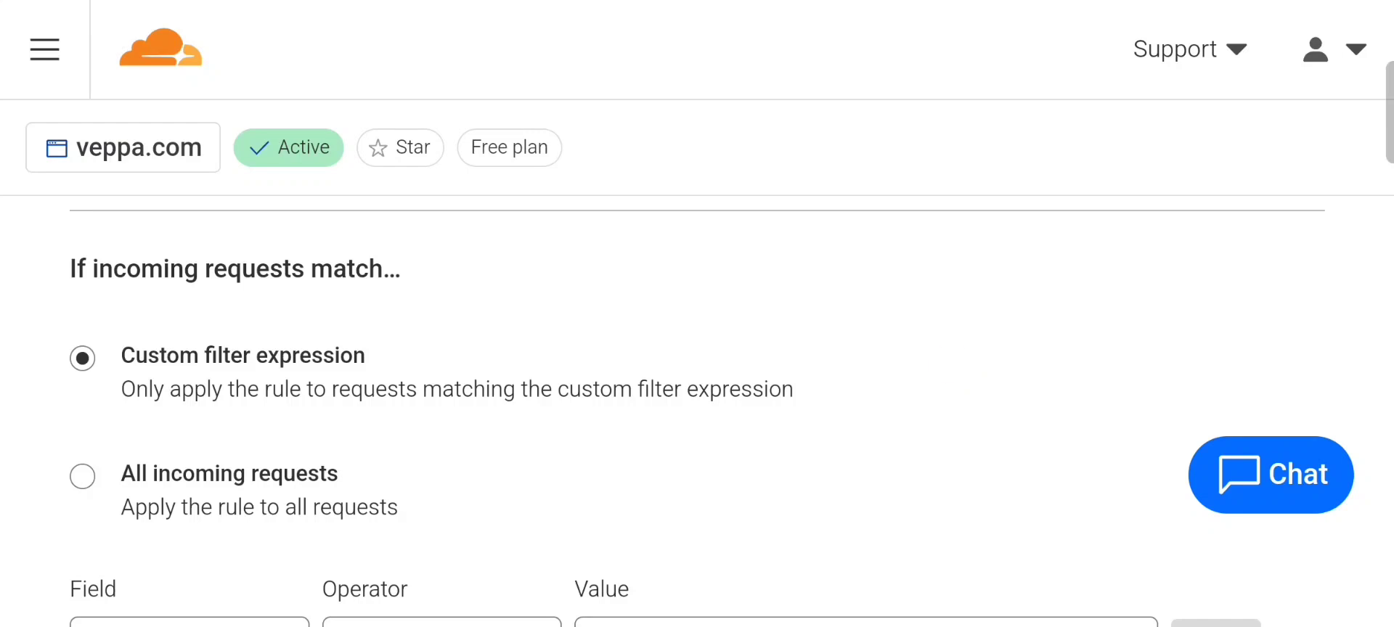
scroll(149, 373, up, 1)
click(81, 395)
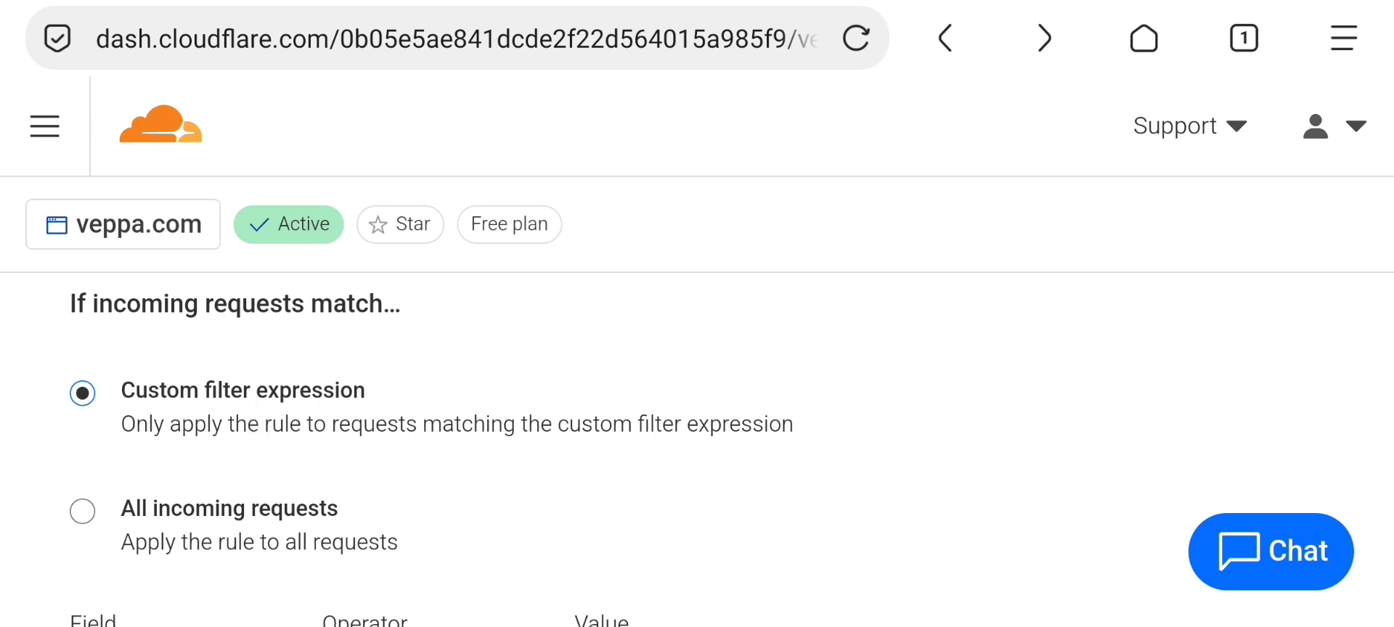
scroll(489, 406, down, 2)
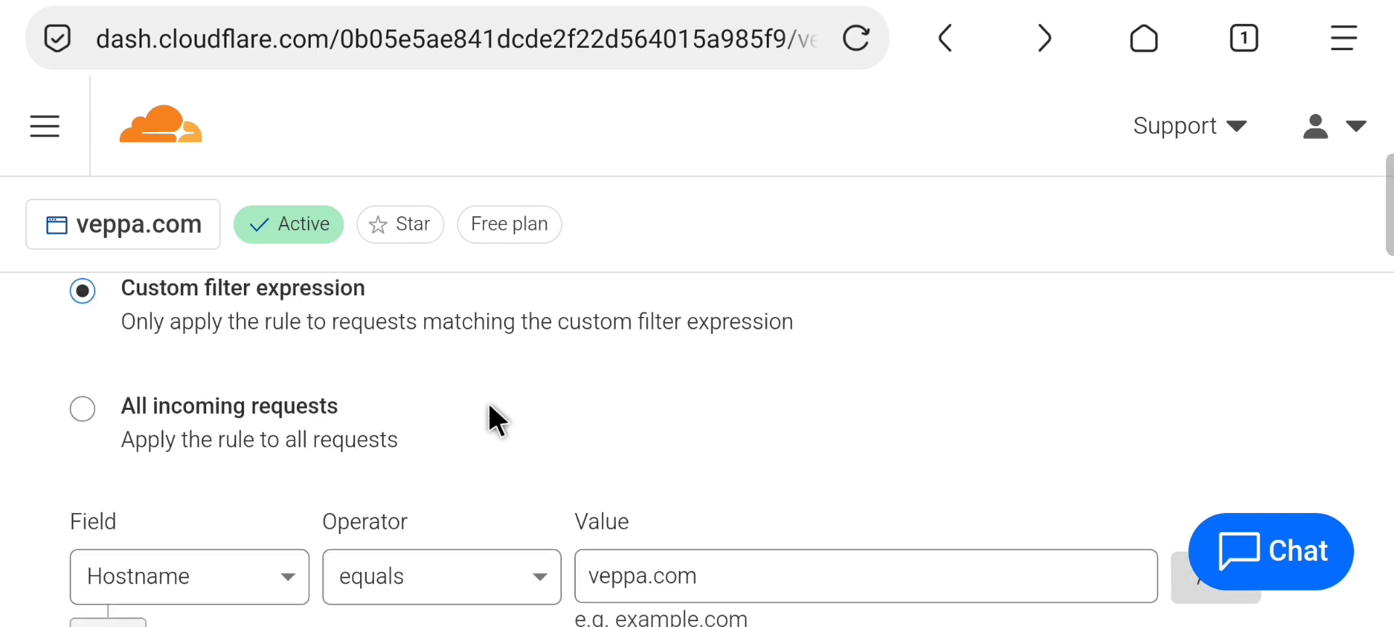
scroll(491, 408, down, 4)
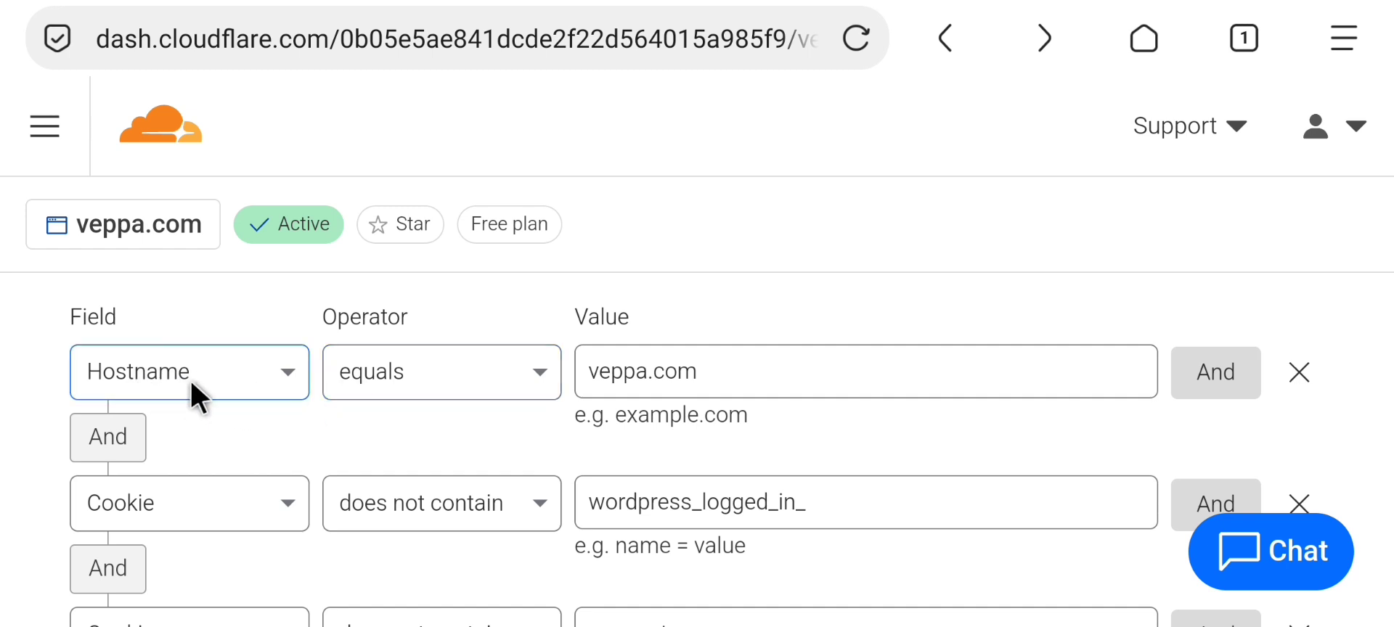
Review the Hostname equals veppa.com condition's value, field and operator, leaving it unchanged
drag(703, 372, 565, 373)
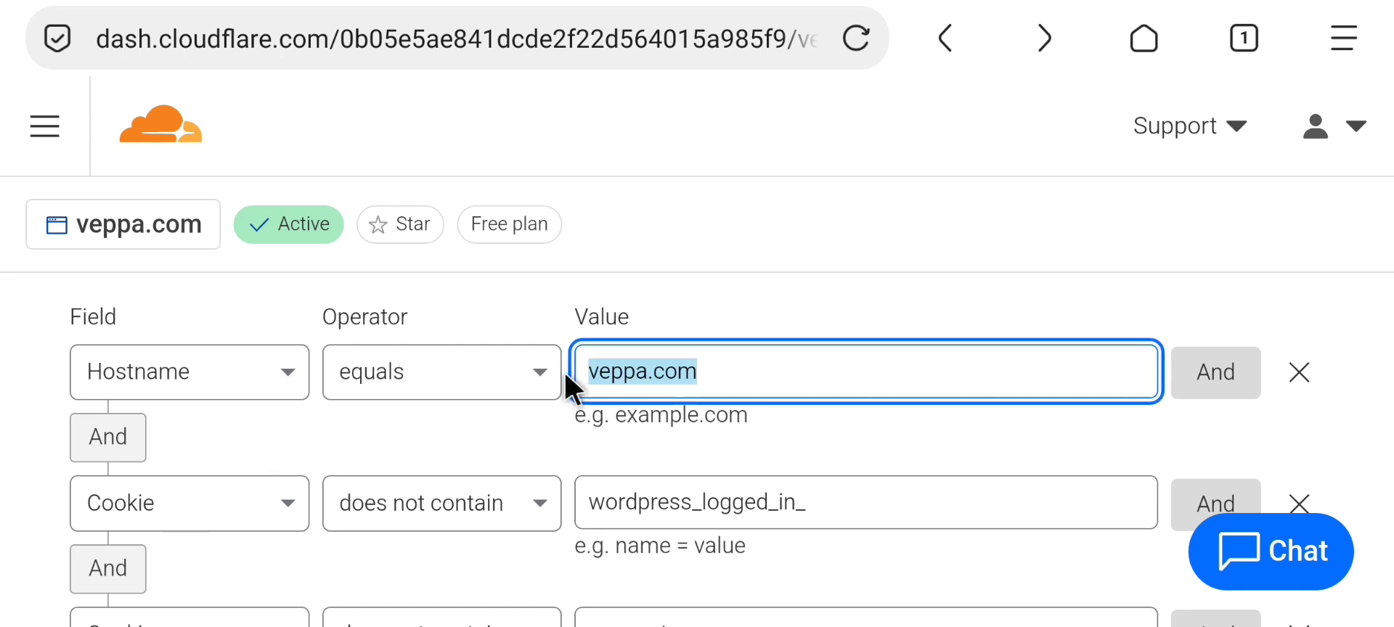
click(546, 428)
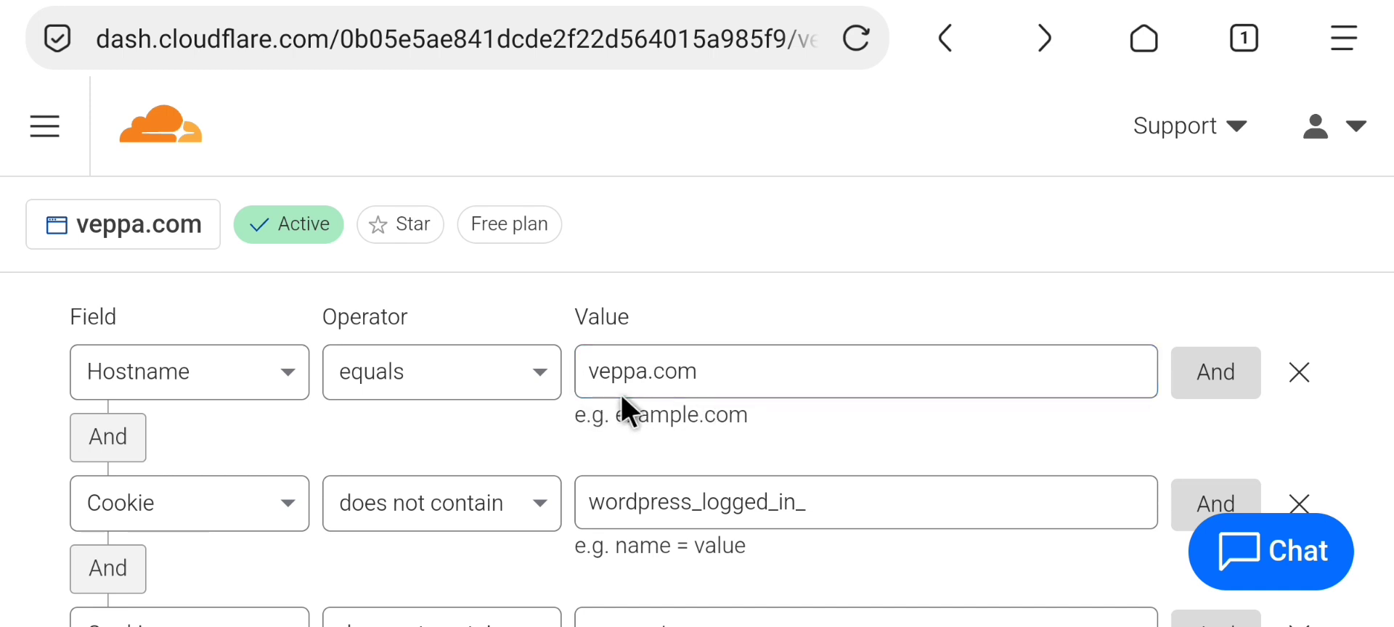
click(636, 374)
click(713, 377)
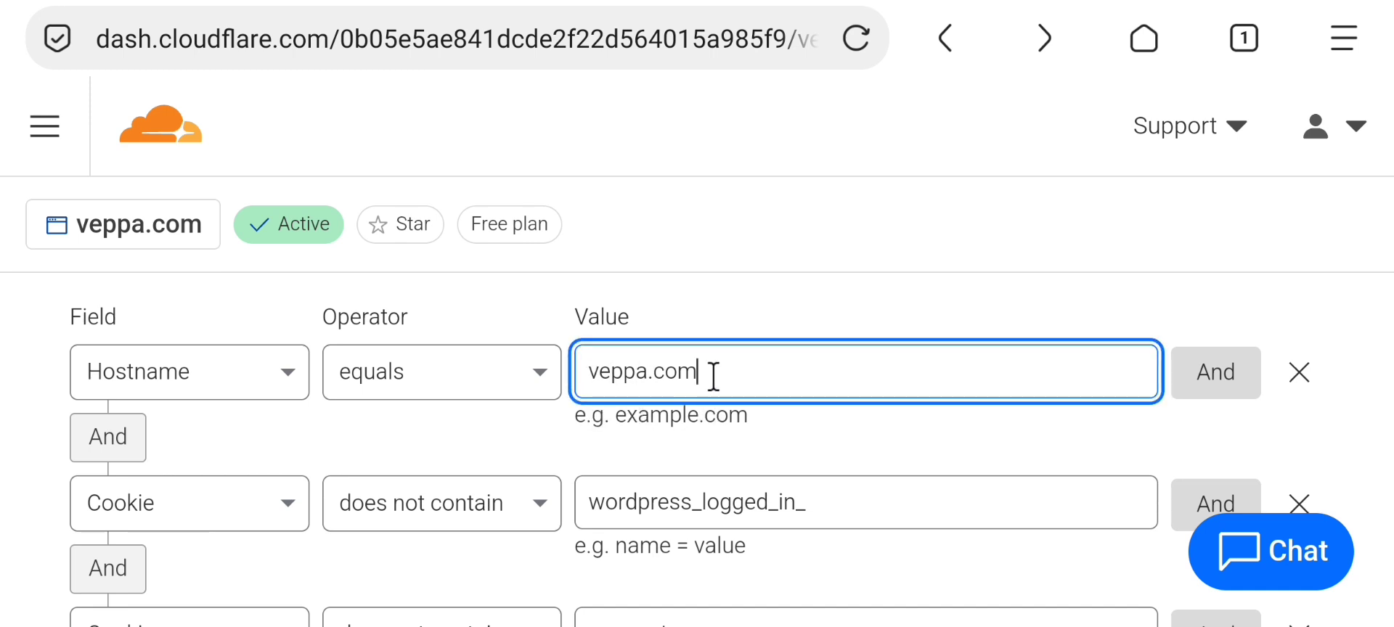
click(642, 429)
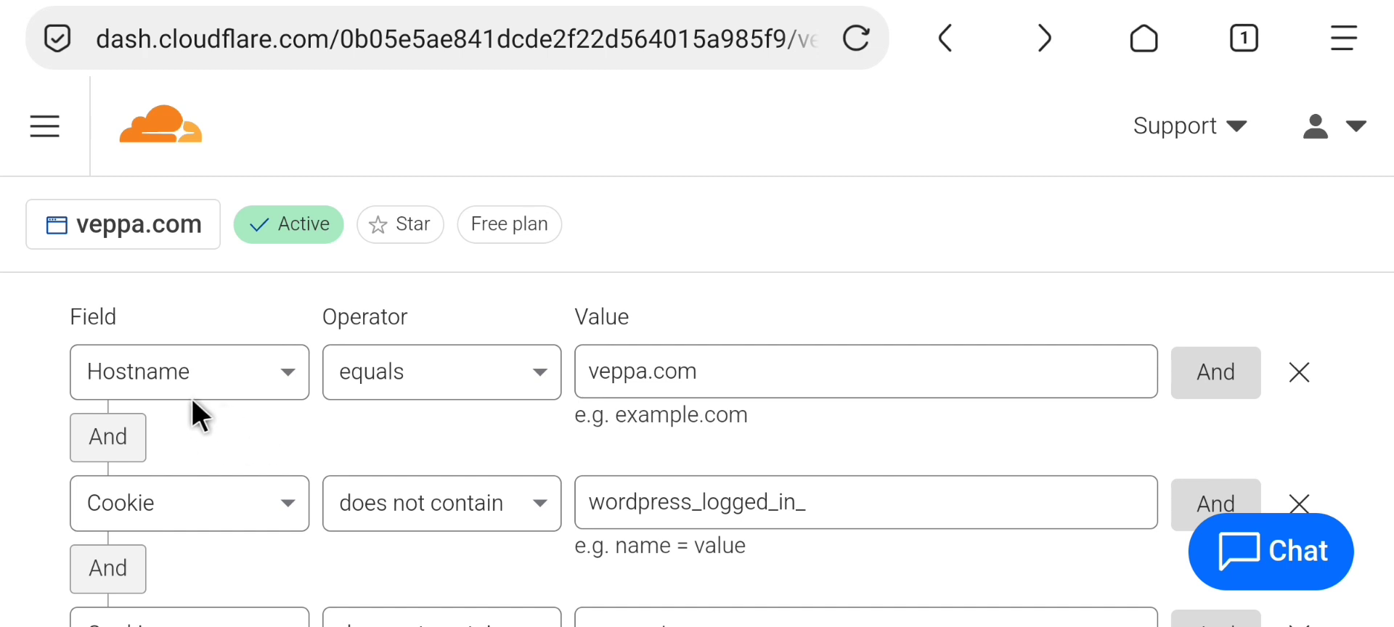
click(270, 378)
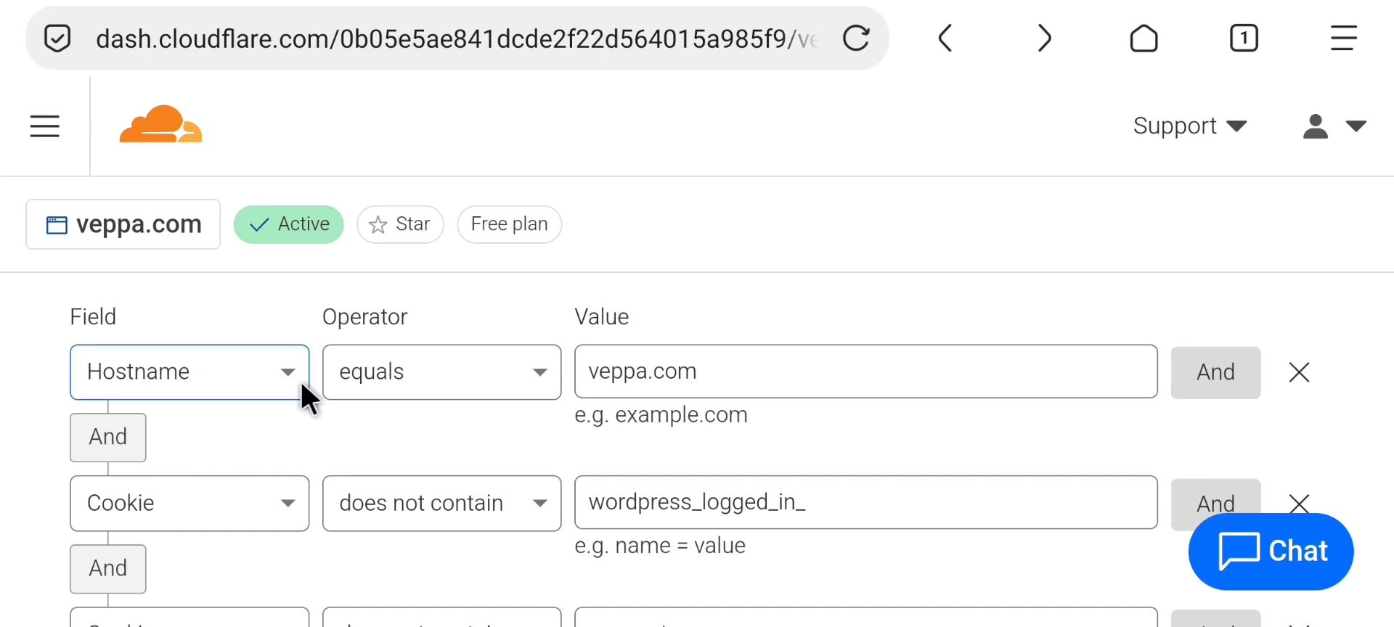
click(324, 379)
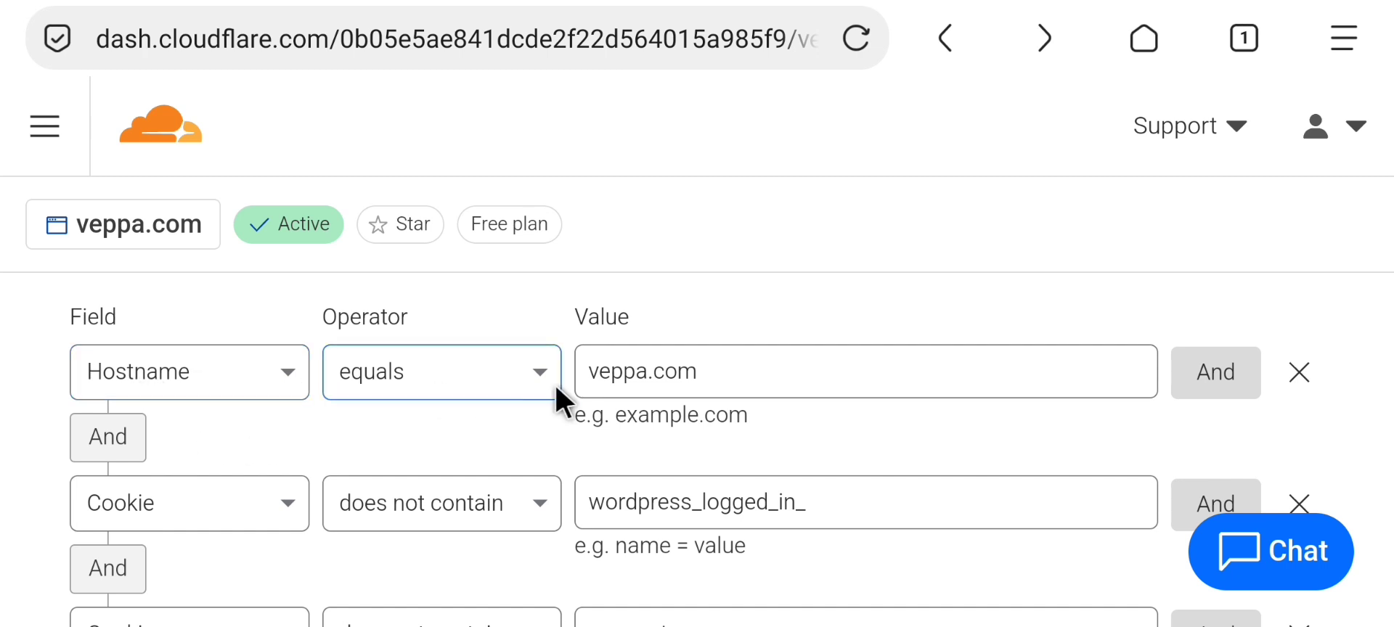
scroll(457, 443, down, 2)
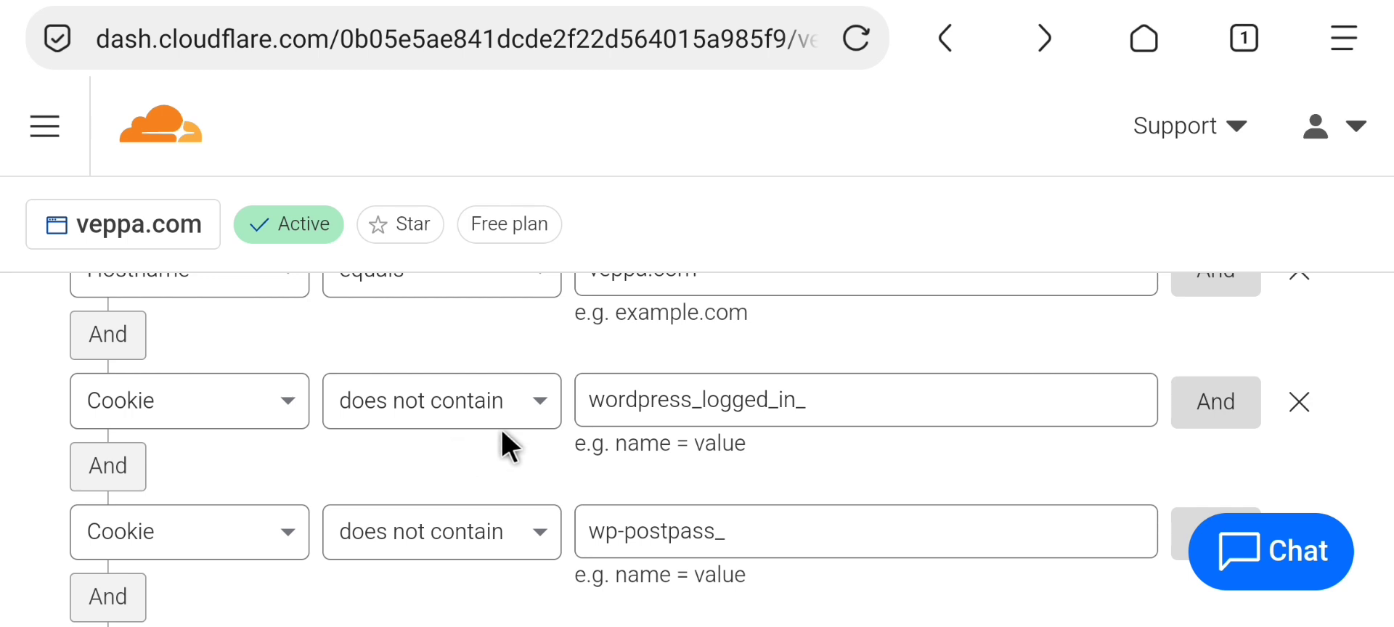
click(593, 400)
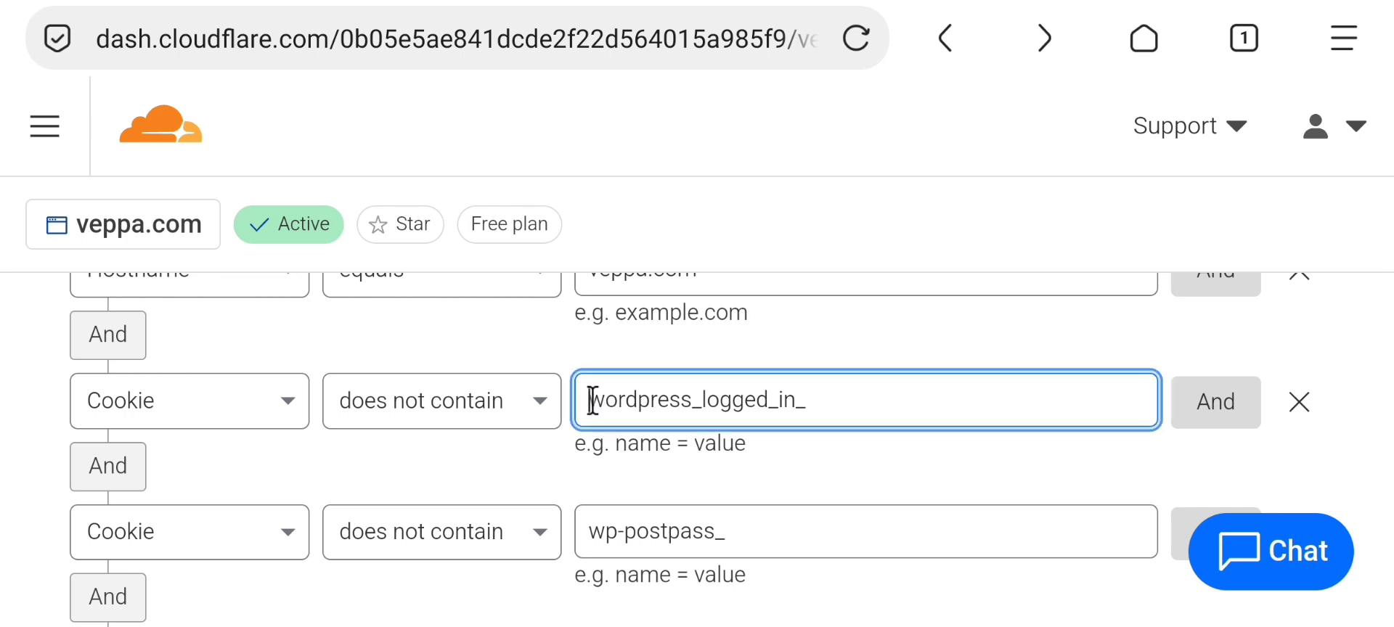
drag(593, 400, 869, 400)
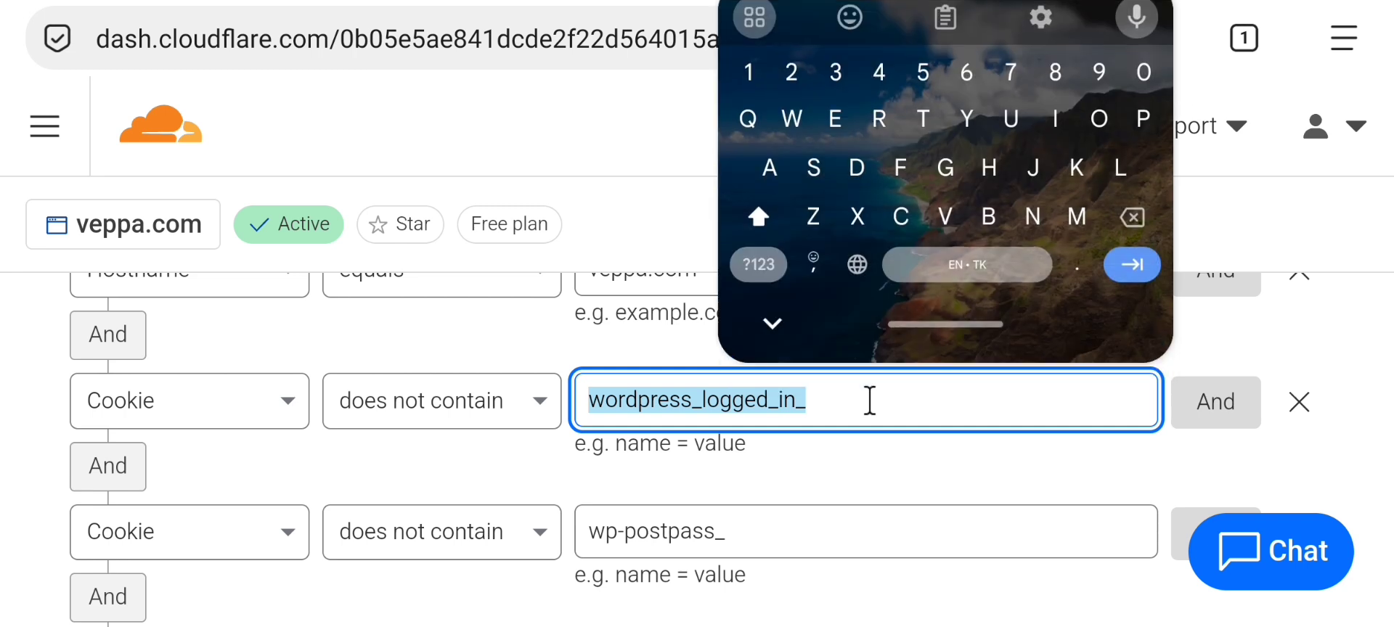
click(846, 460)
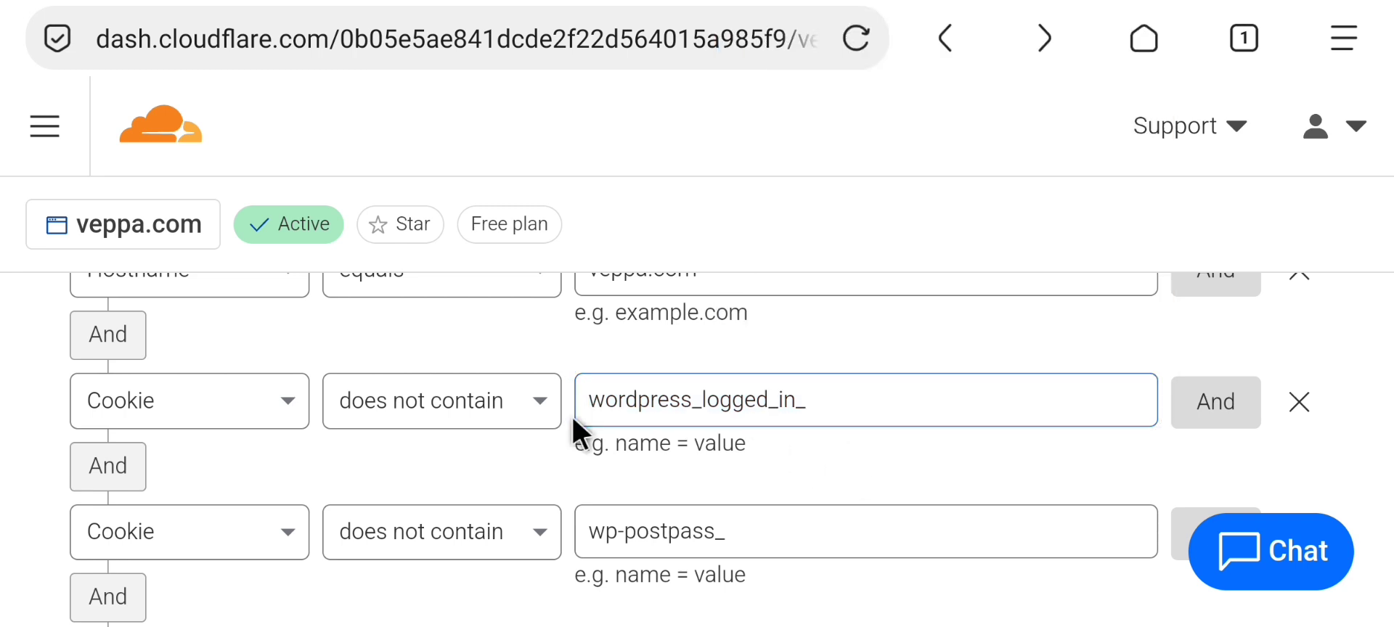
click(596, 408)
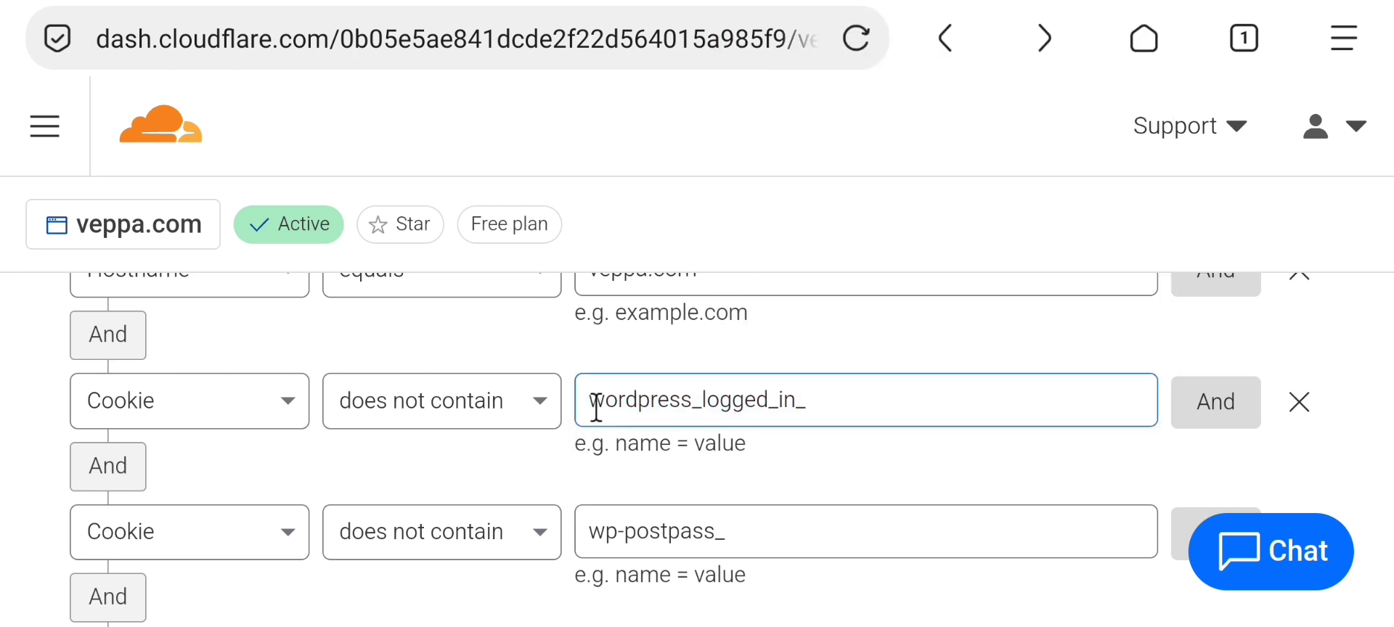
drag(596, 408, 827, 399)
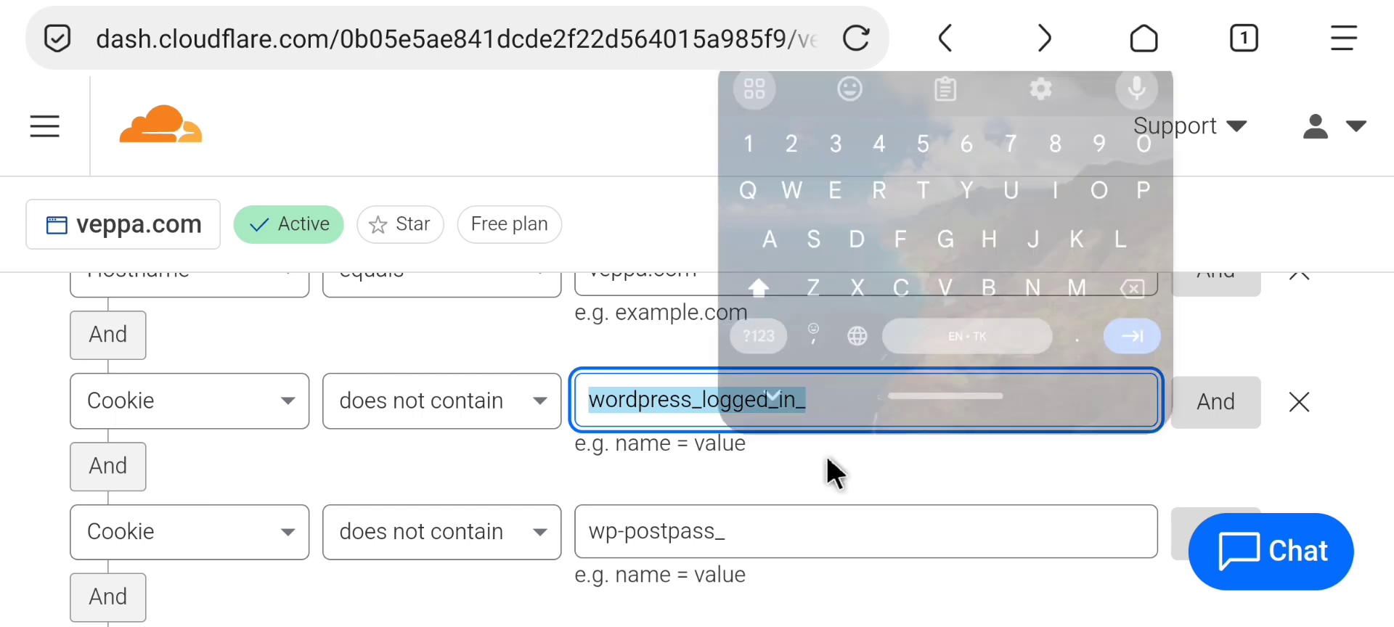
click(826, 456)
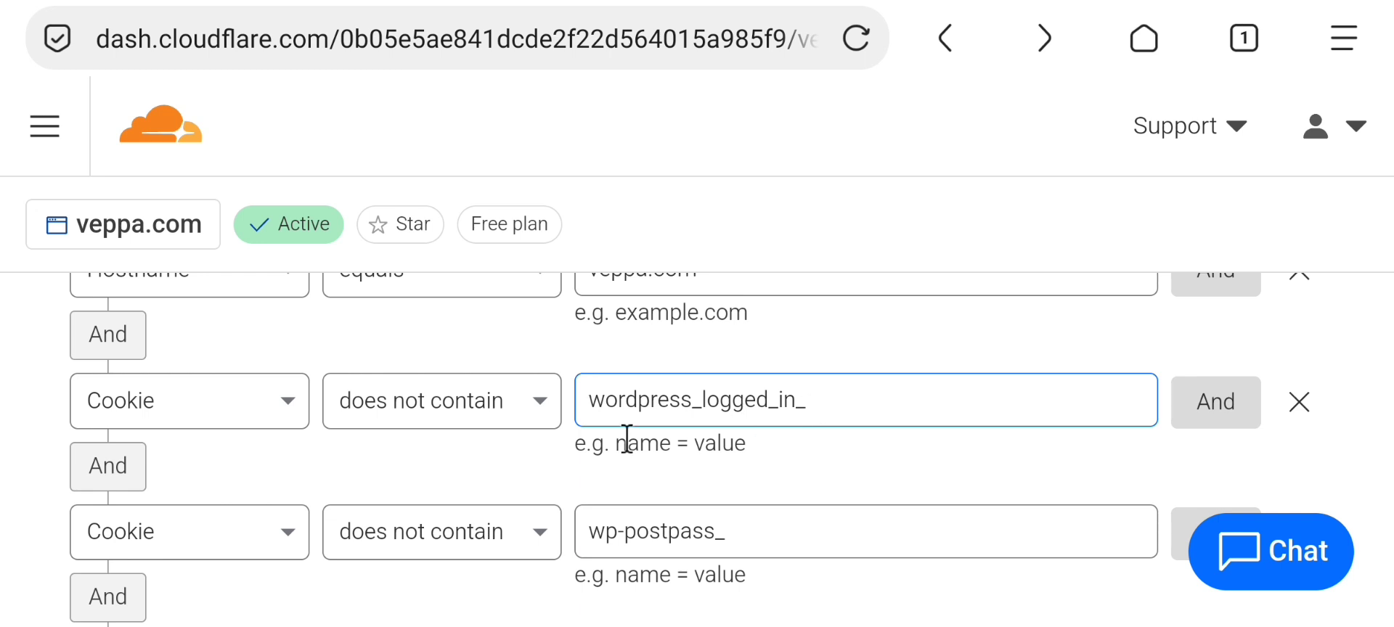
click(682, 439)
scroll(776, 459, down, 2)
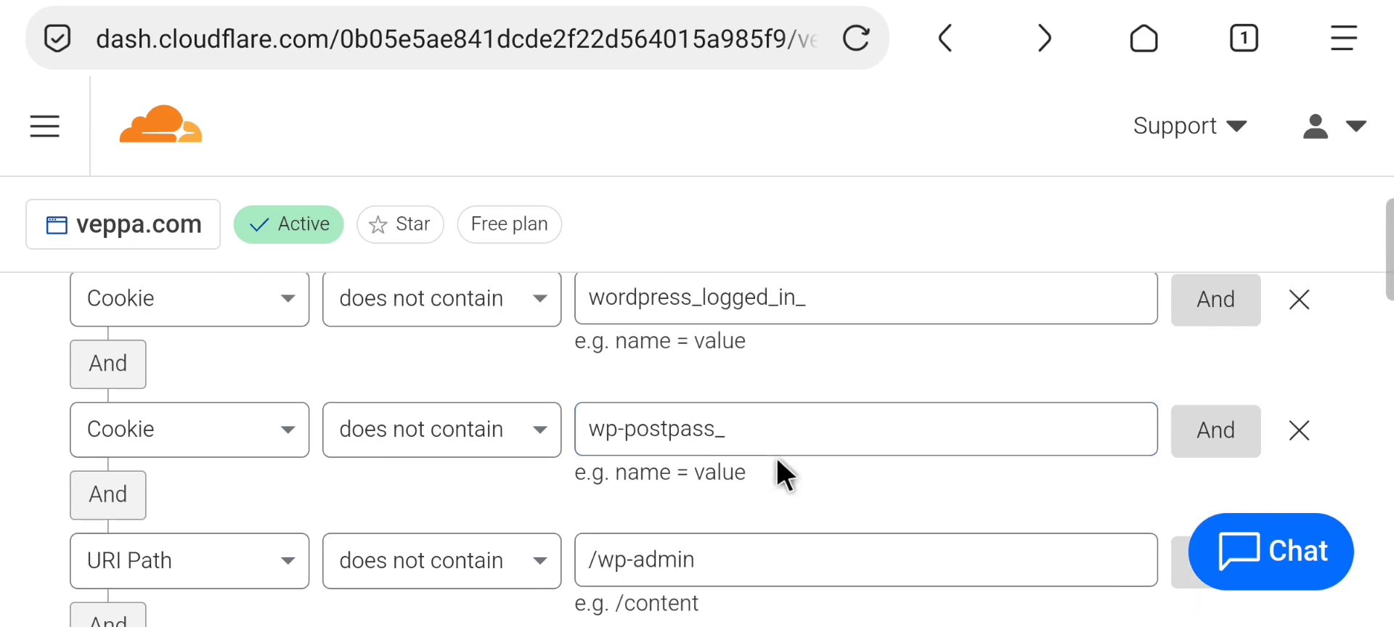
click(592, 436)
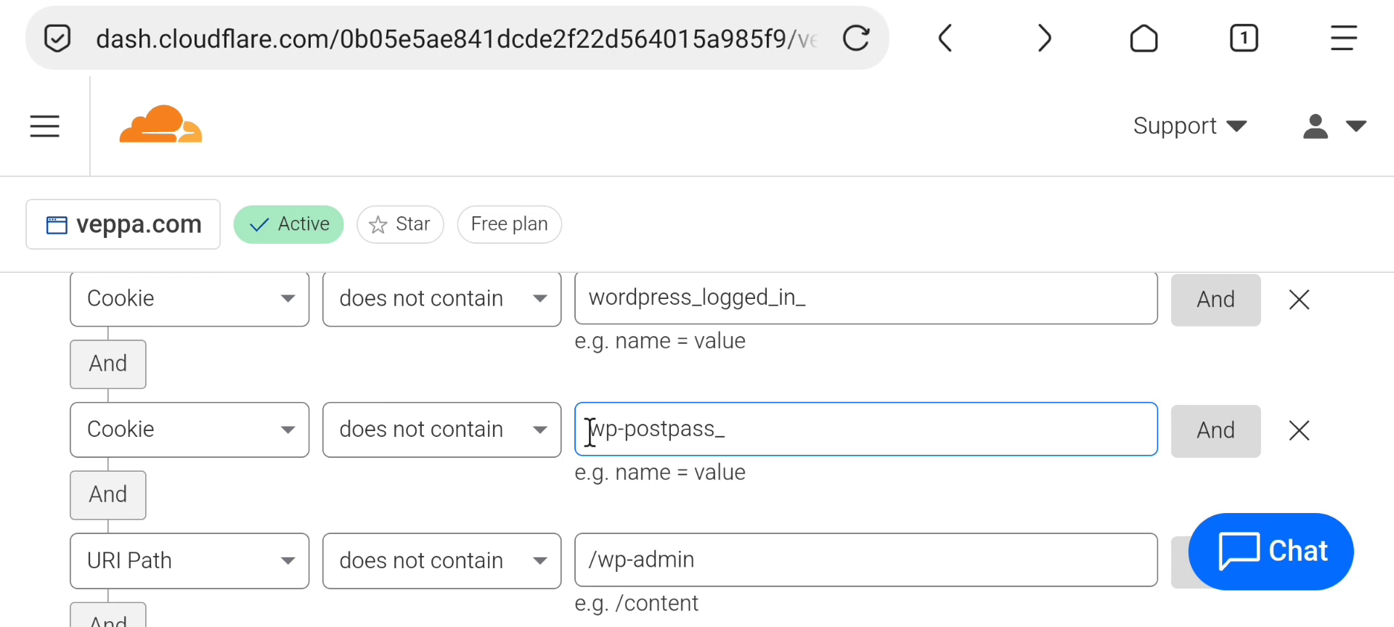
click(489, 441)
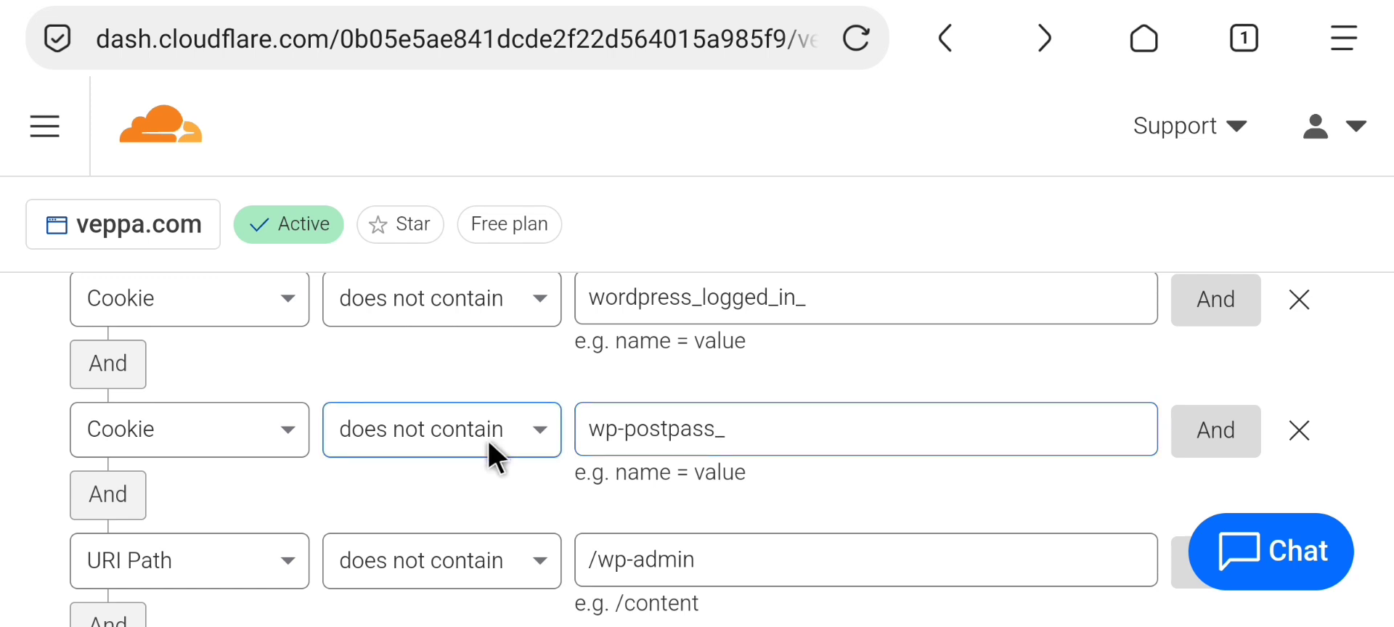
scroll(715, 454, down, 3)
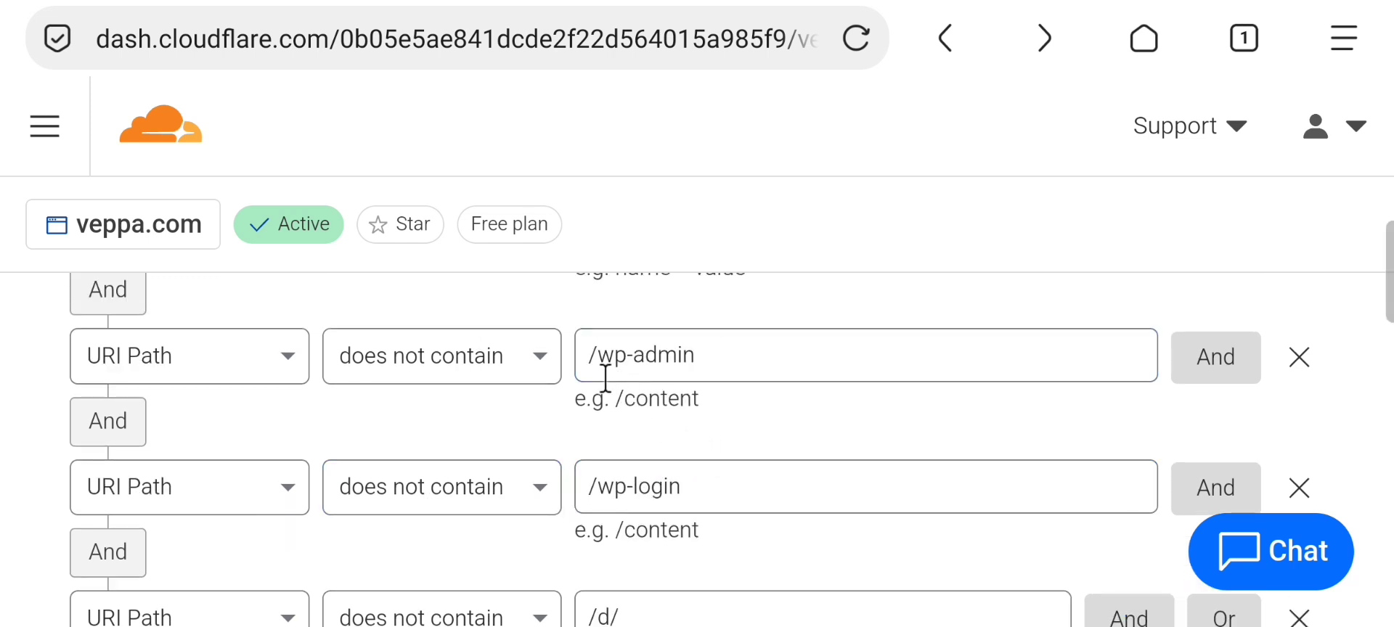
click(581, 376)
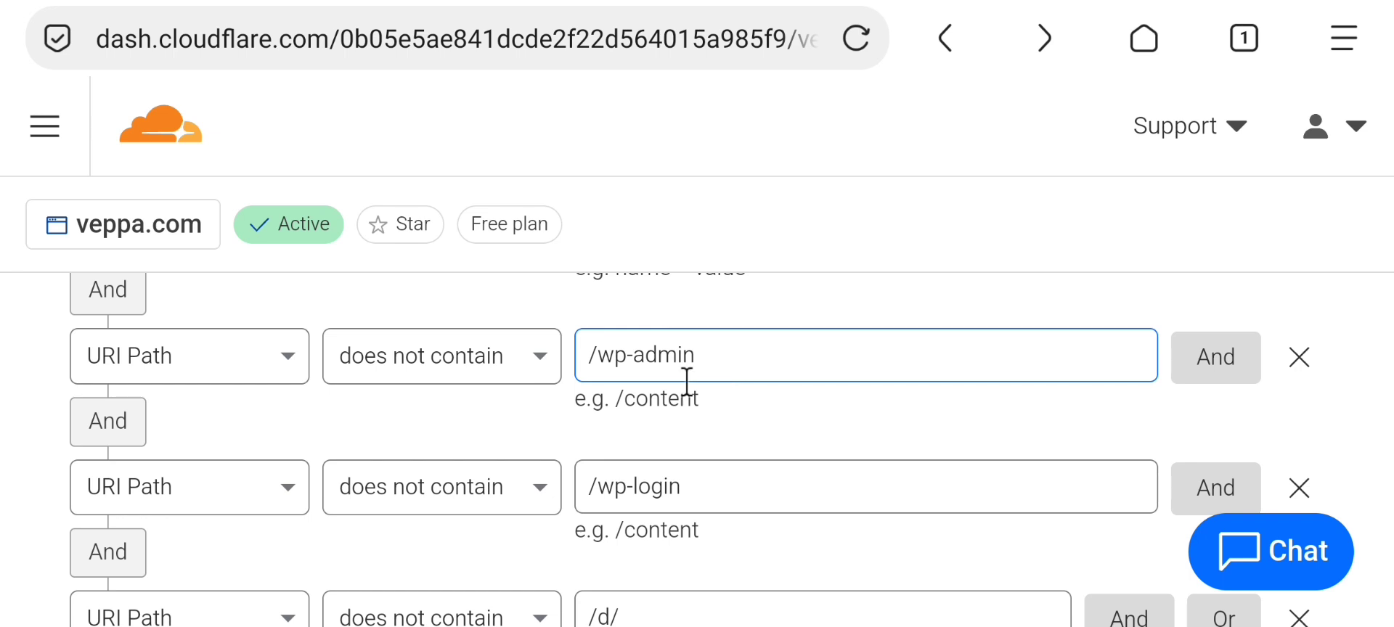
click(589, 485)
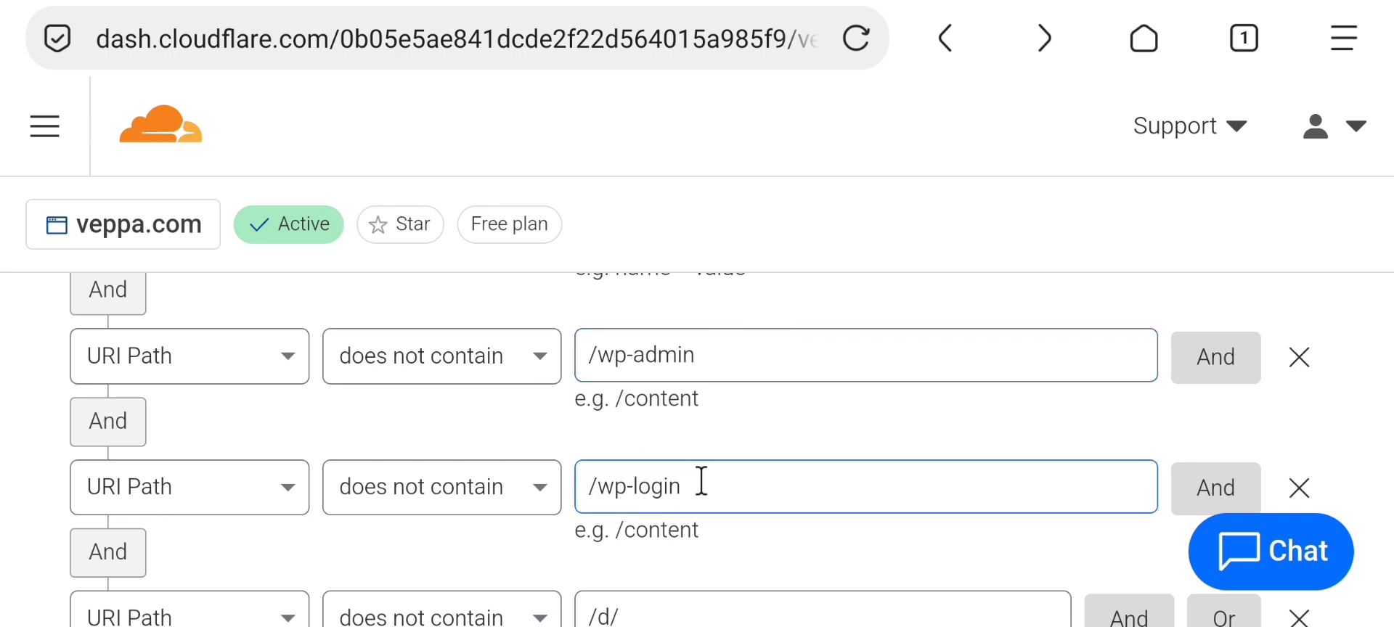
click(588, 362)
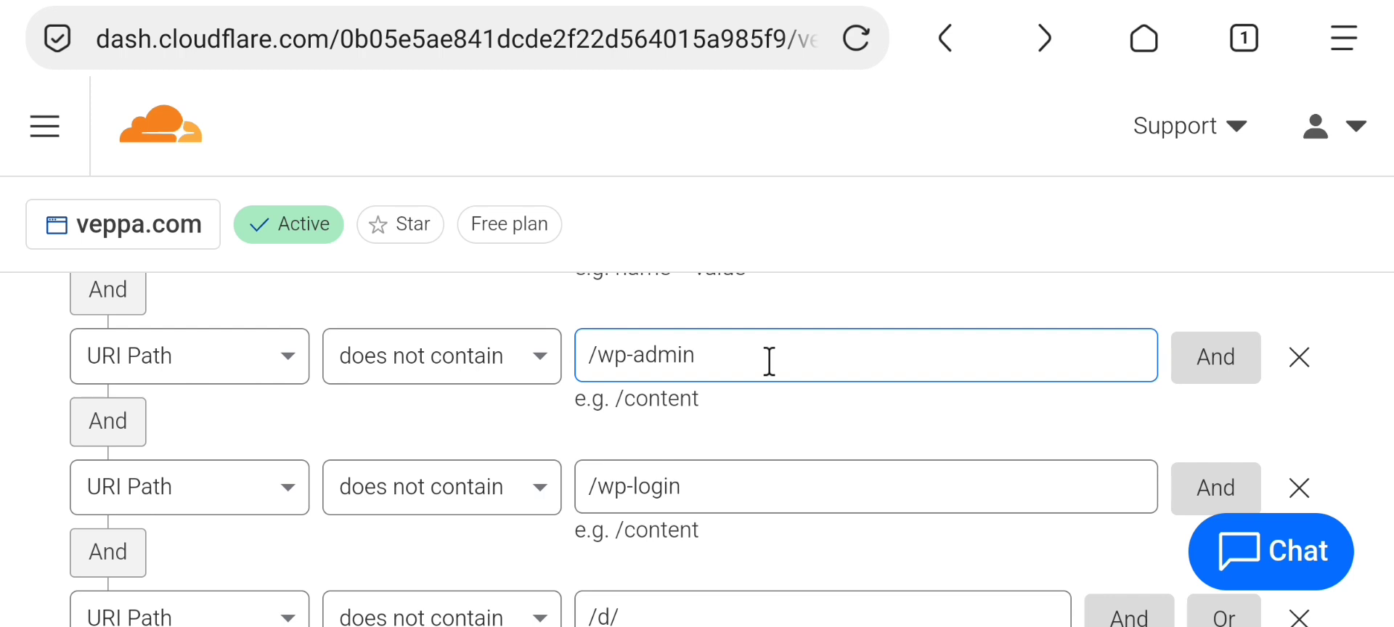
click(795, 403)
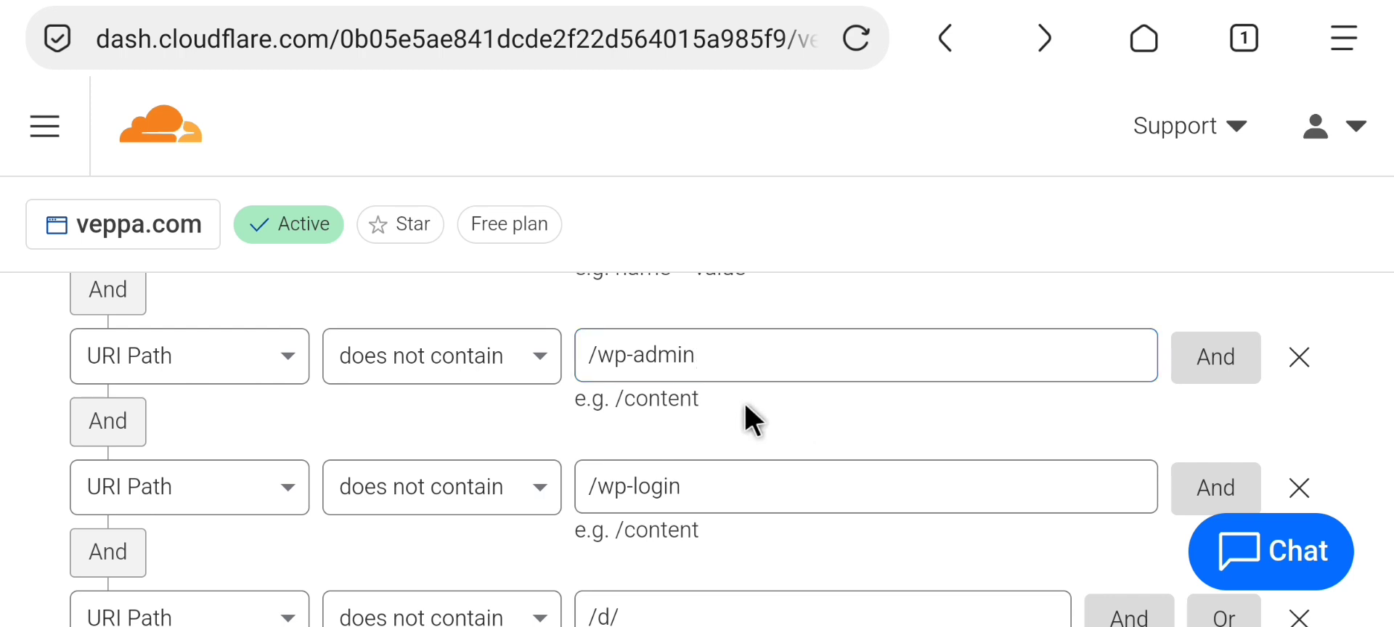
scroll(745, 404, down, 2)
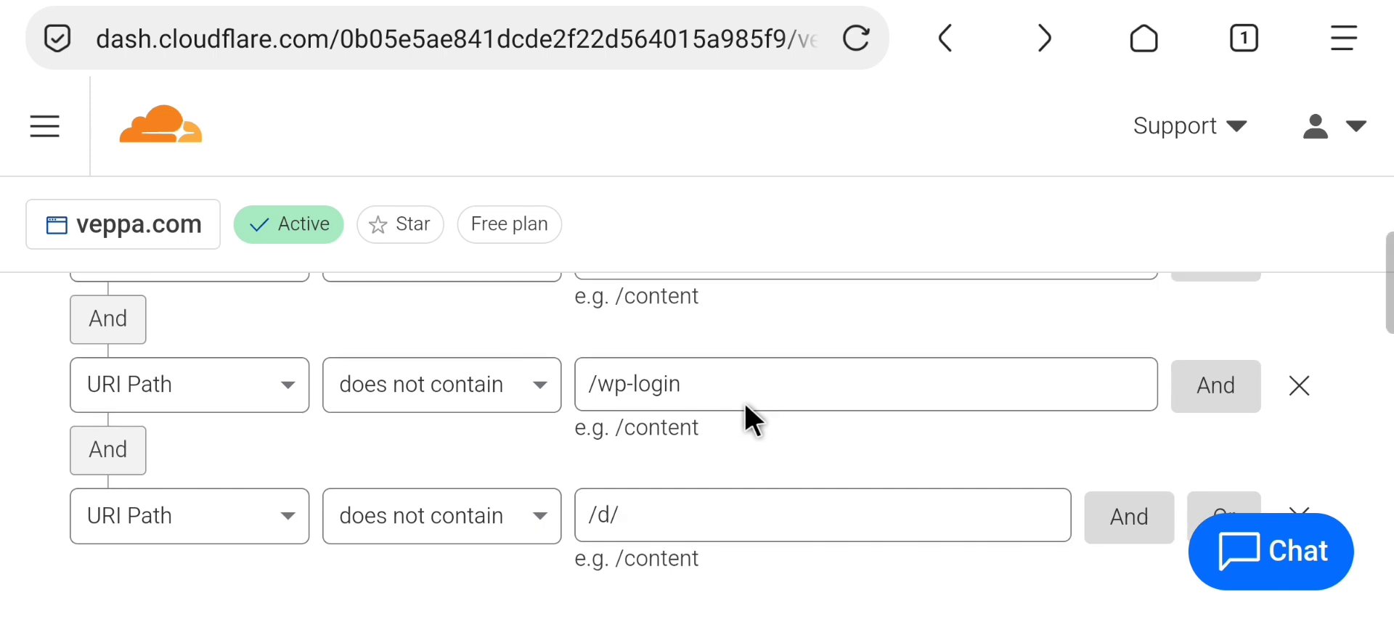
click(628, 517)
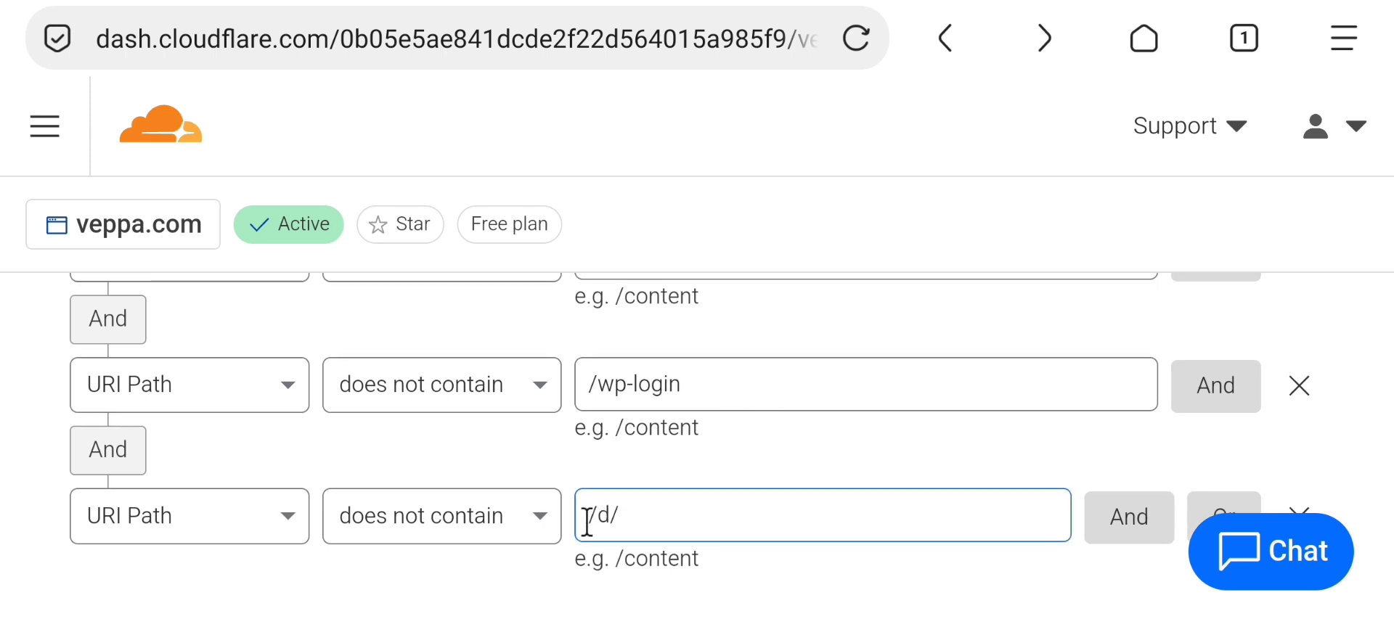
drag(587, 522, 622, 522)
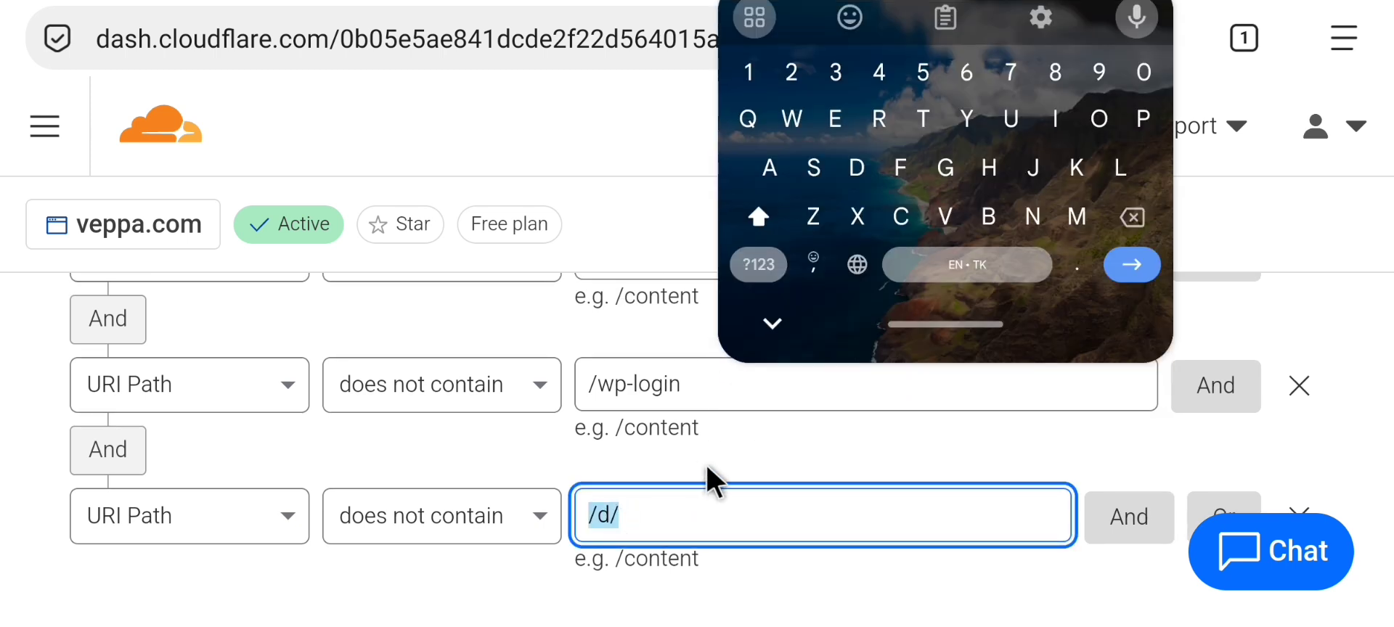
click(708, 463)
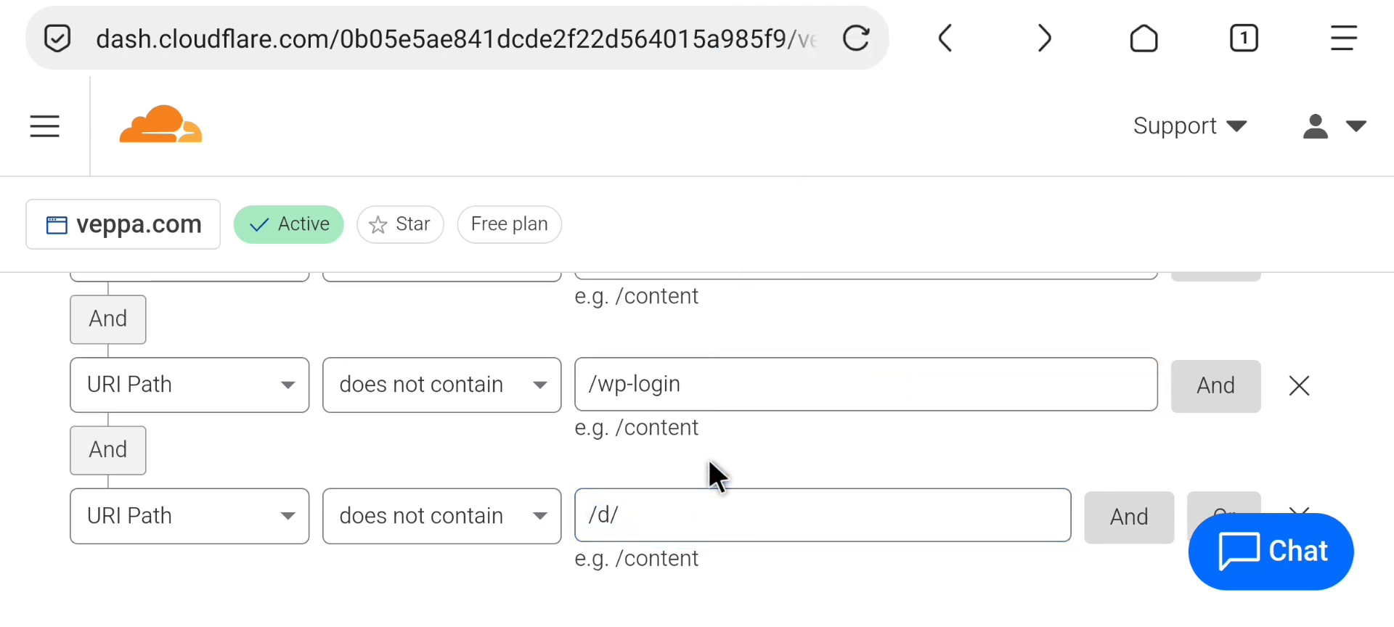
click(575, 513)
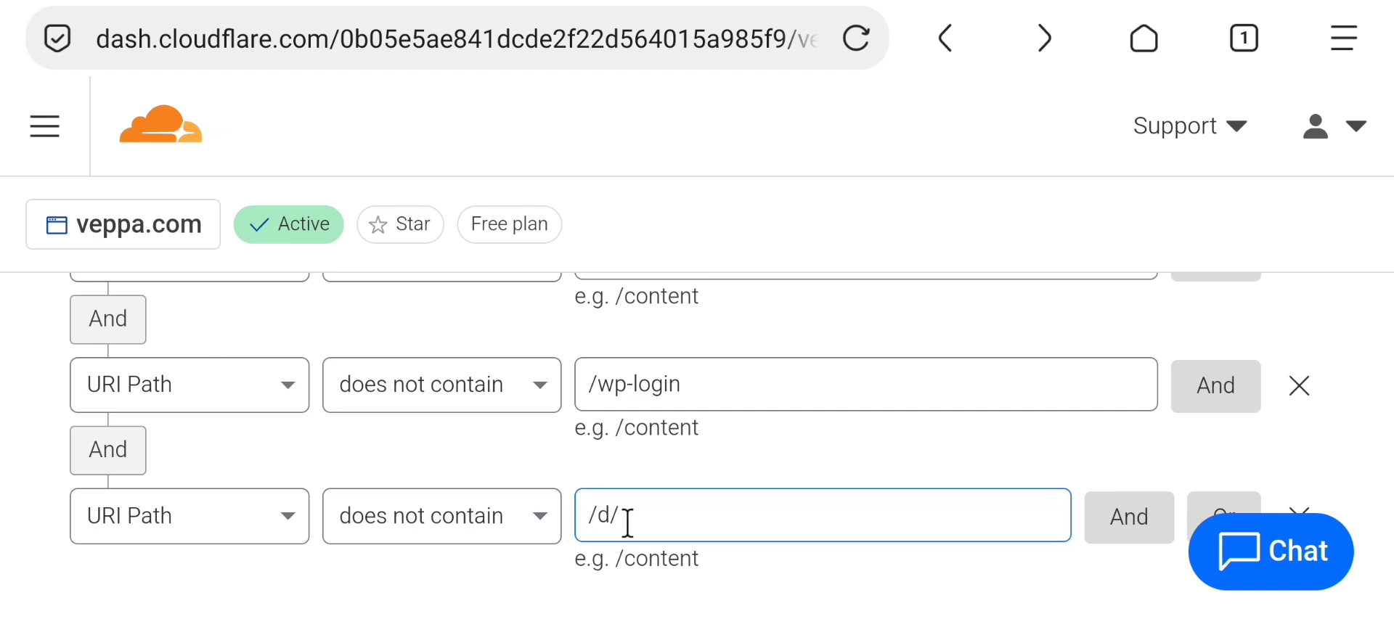
click(682, 482)
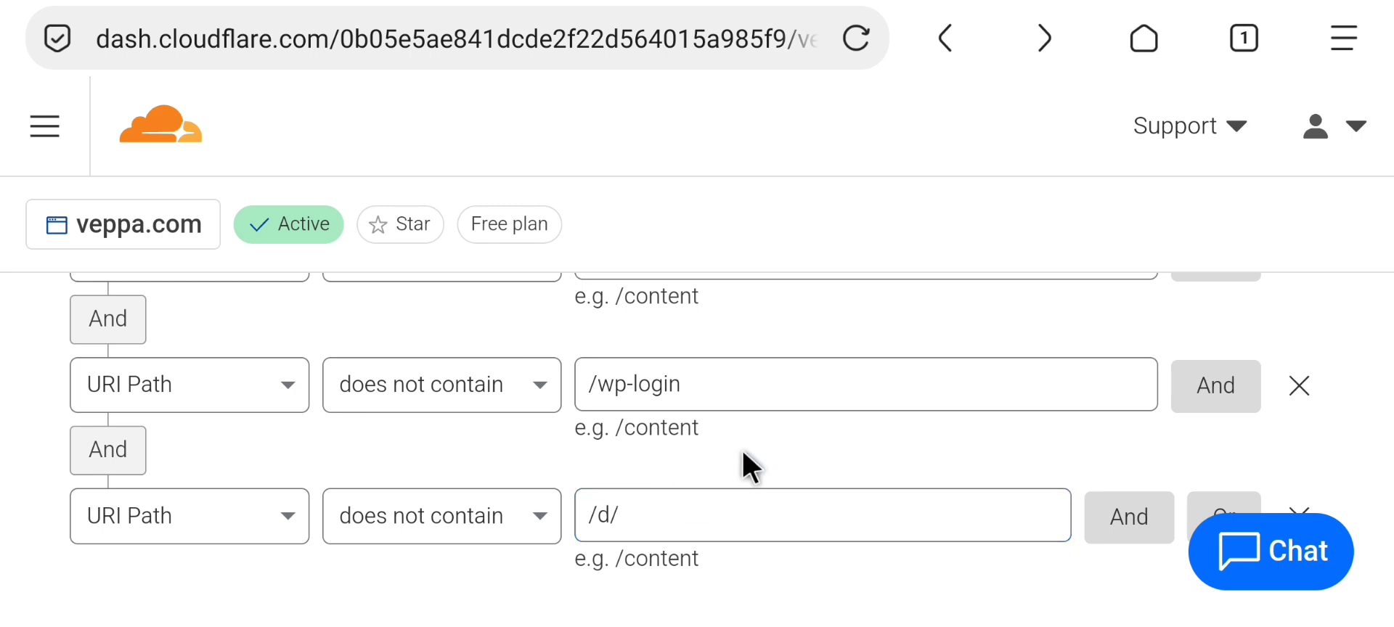
click(625, 517)
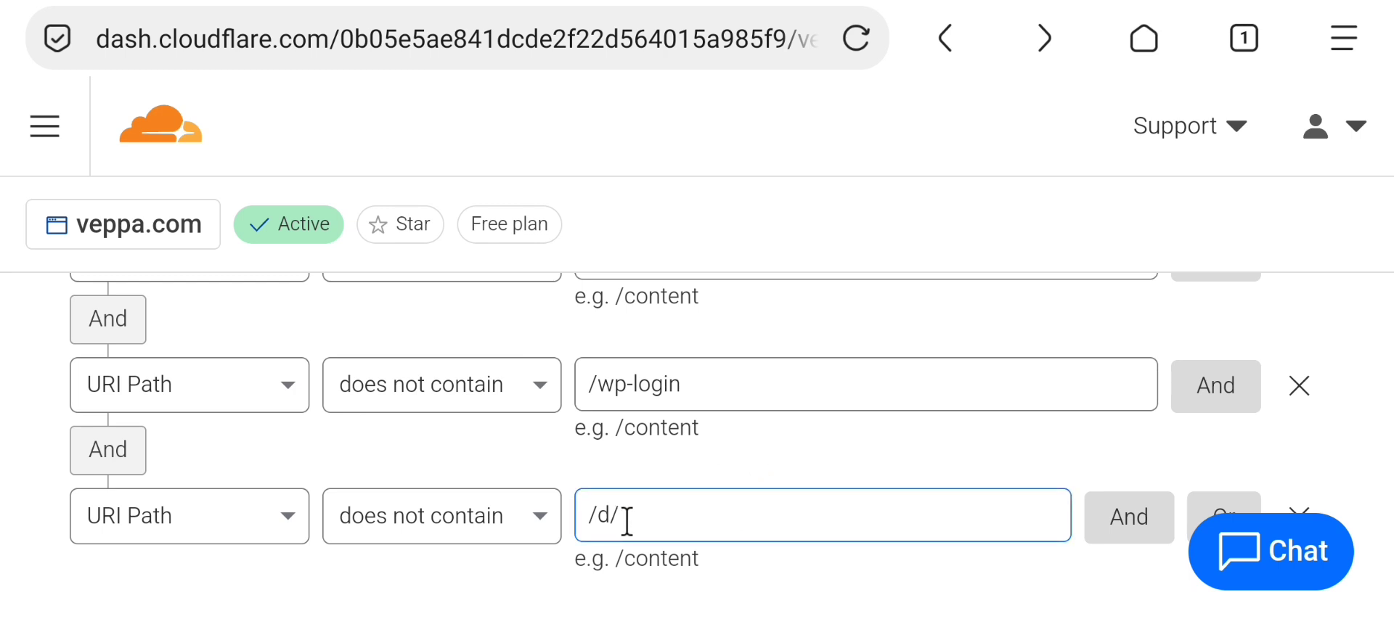
scroll(762, 472, down, 5)
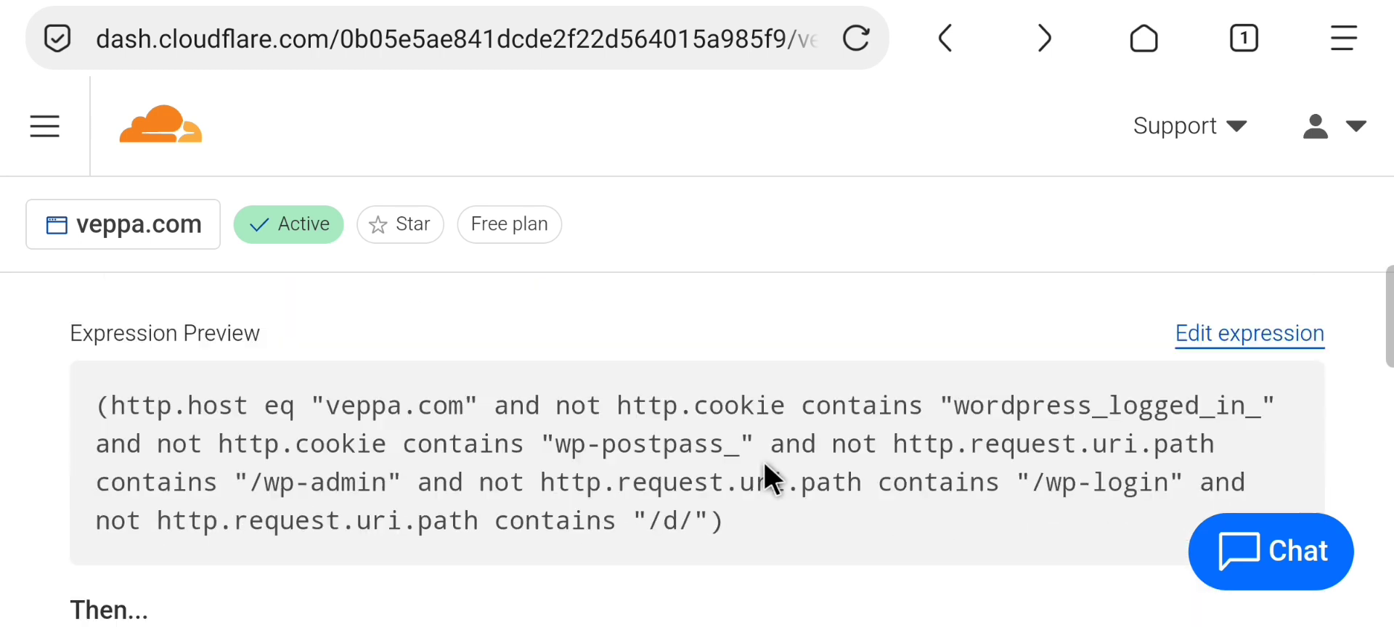
drag(96, 404, 760, 521)
click(761, 521)
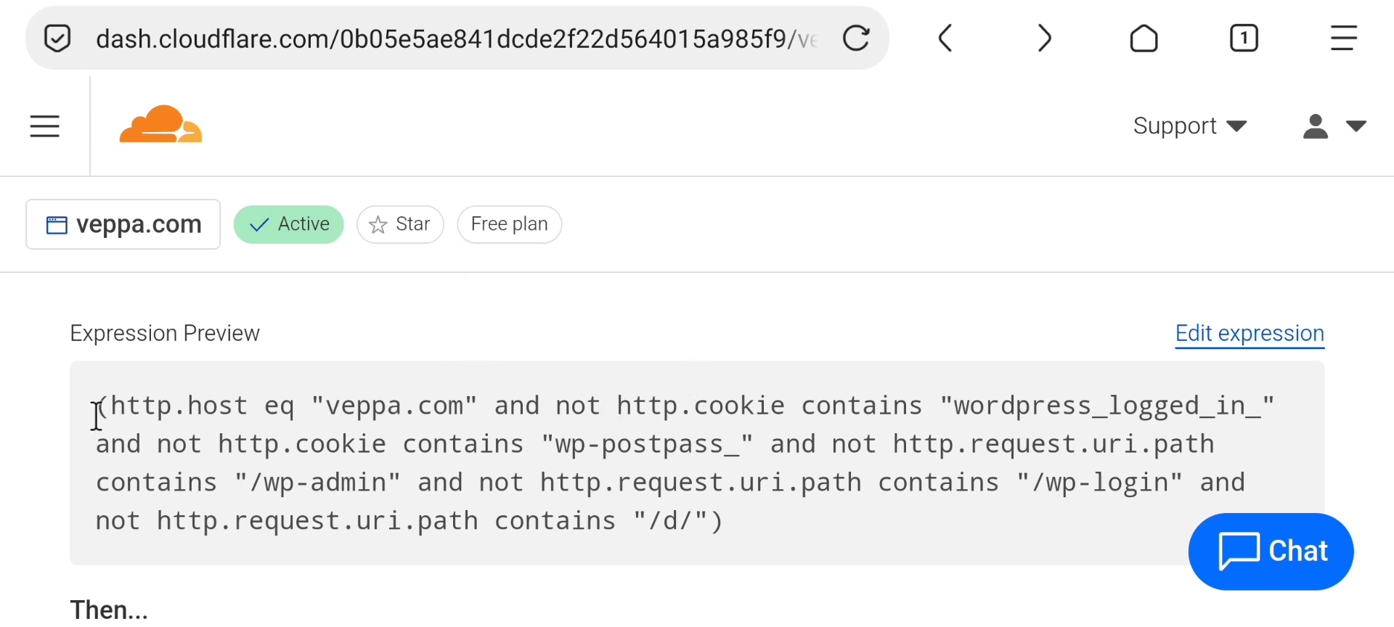
drag(95, 405, 737, 520)
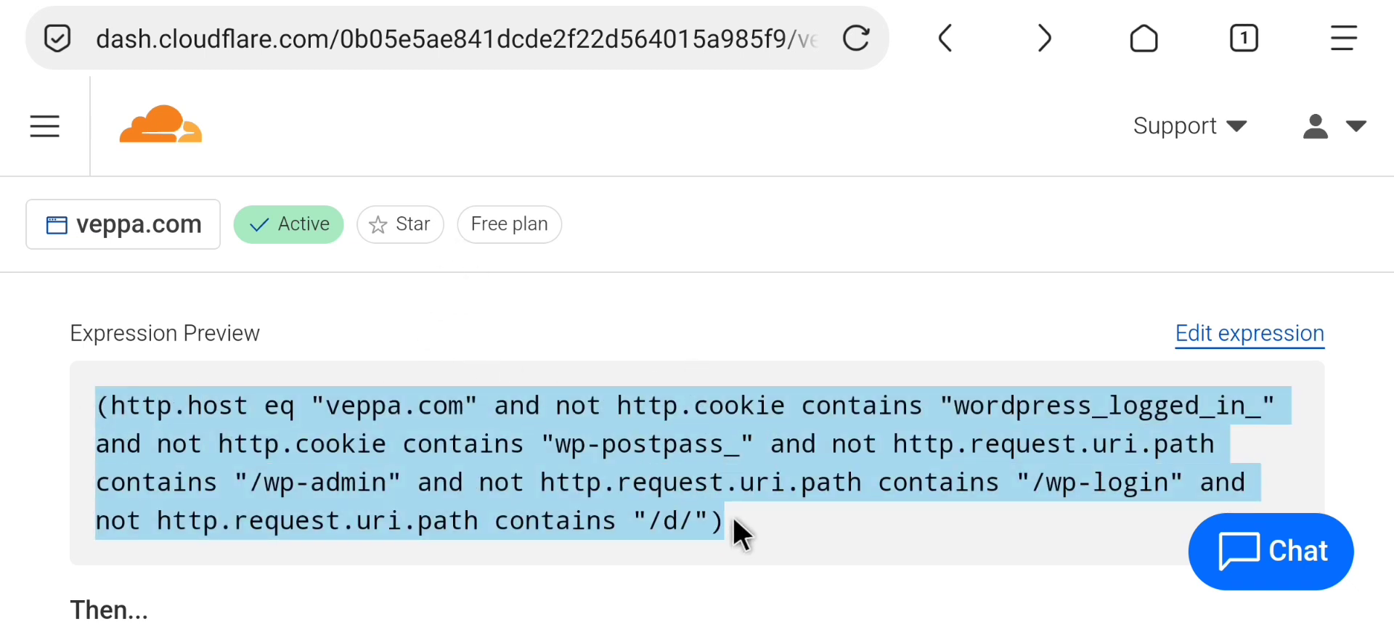
click(733, 517)
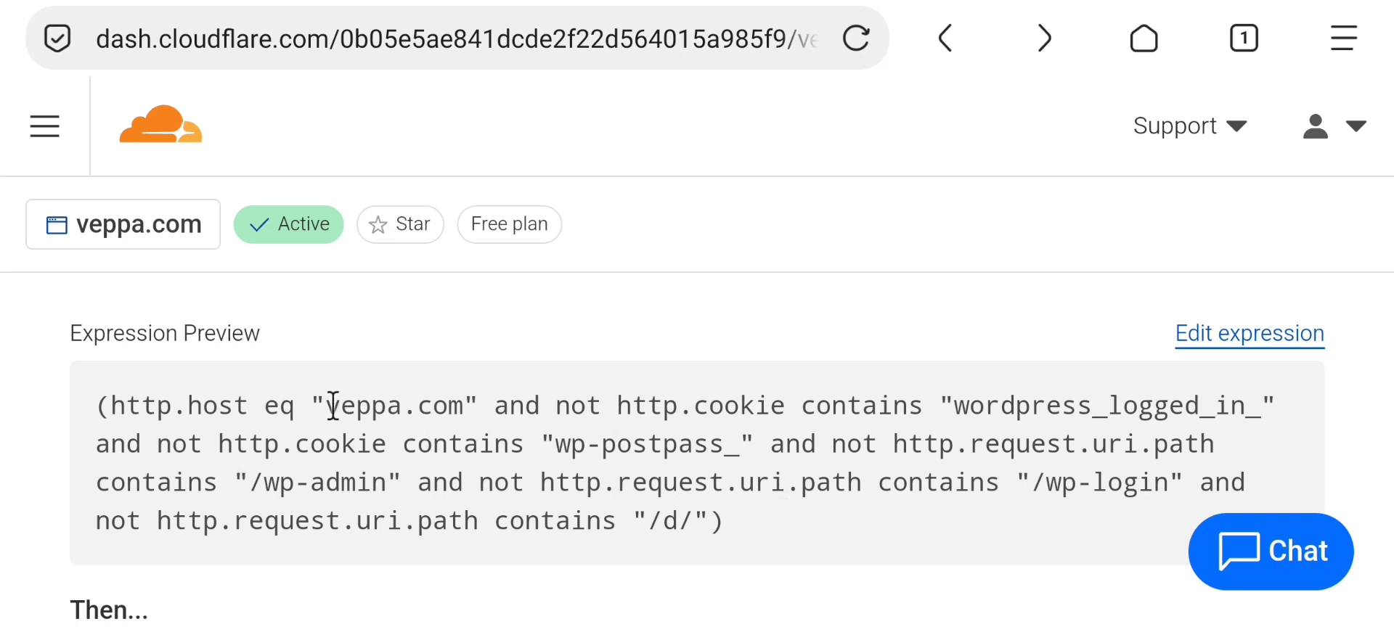
drag(328, 404, 463, 414)
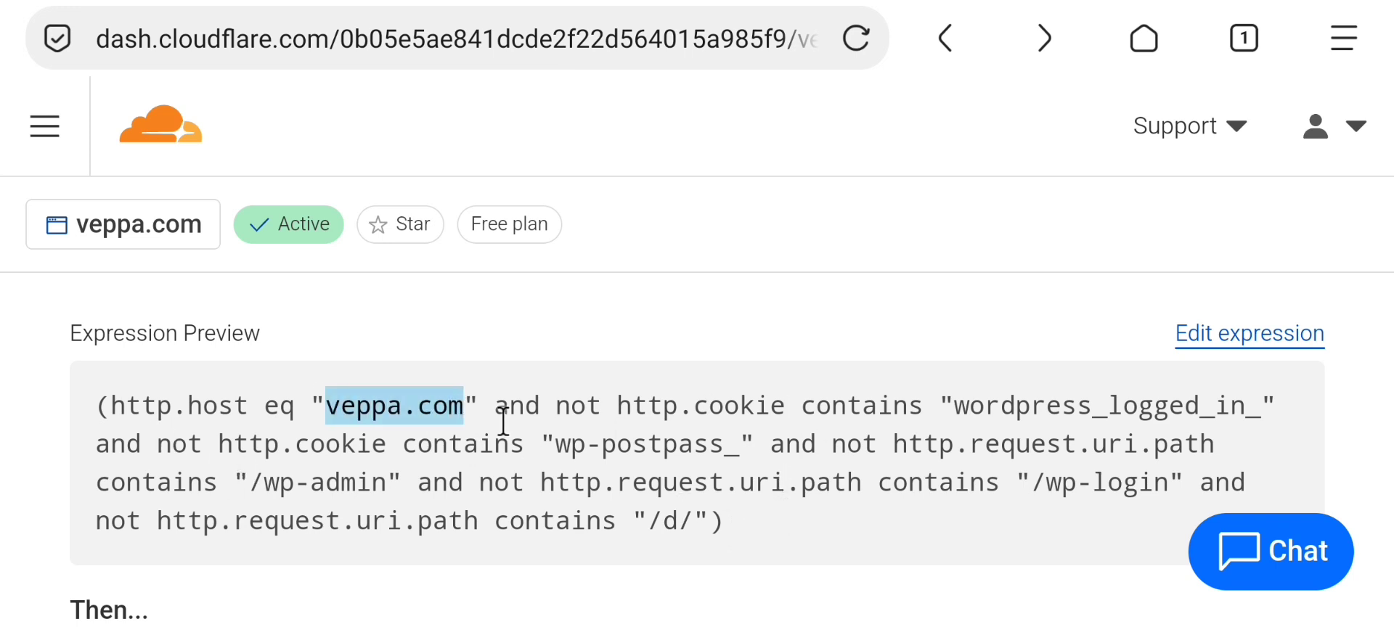
click(374, 416)
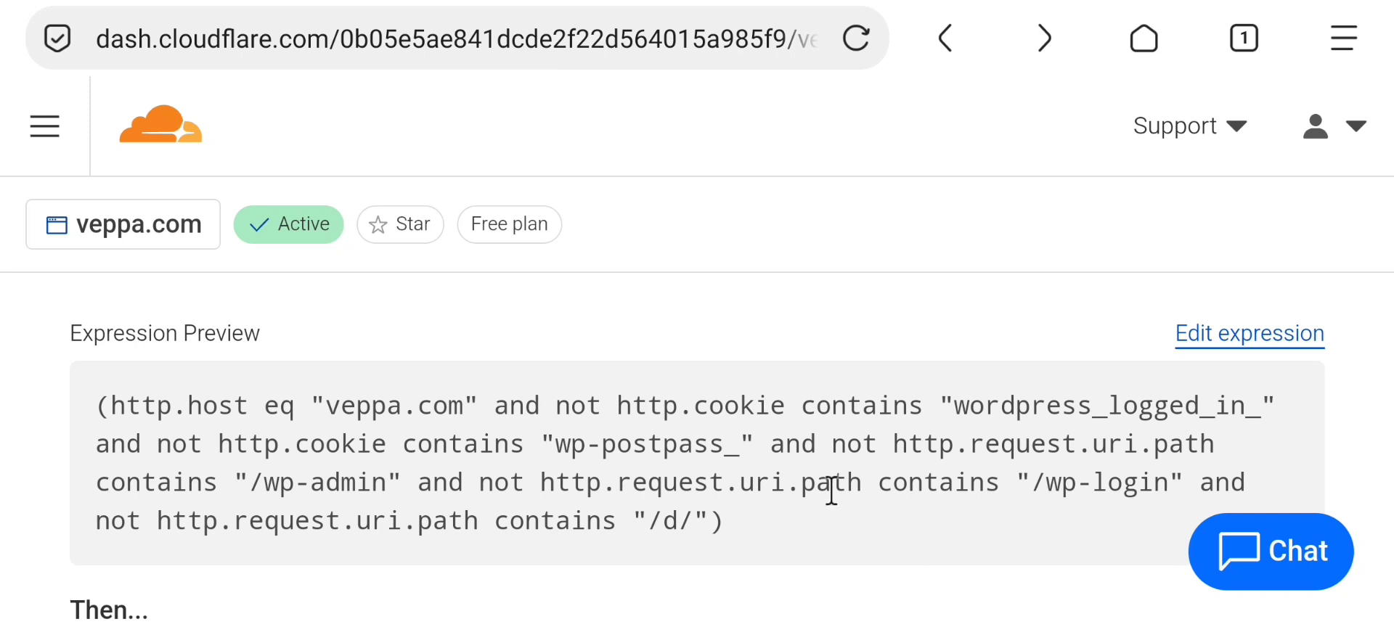
scroll(747, 446, down, 3)
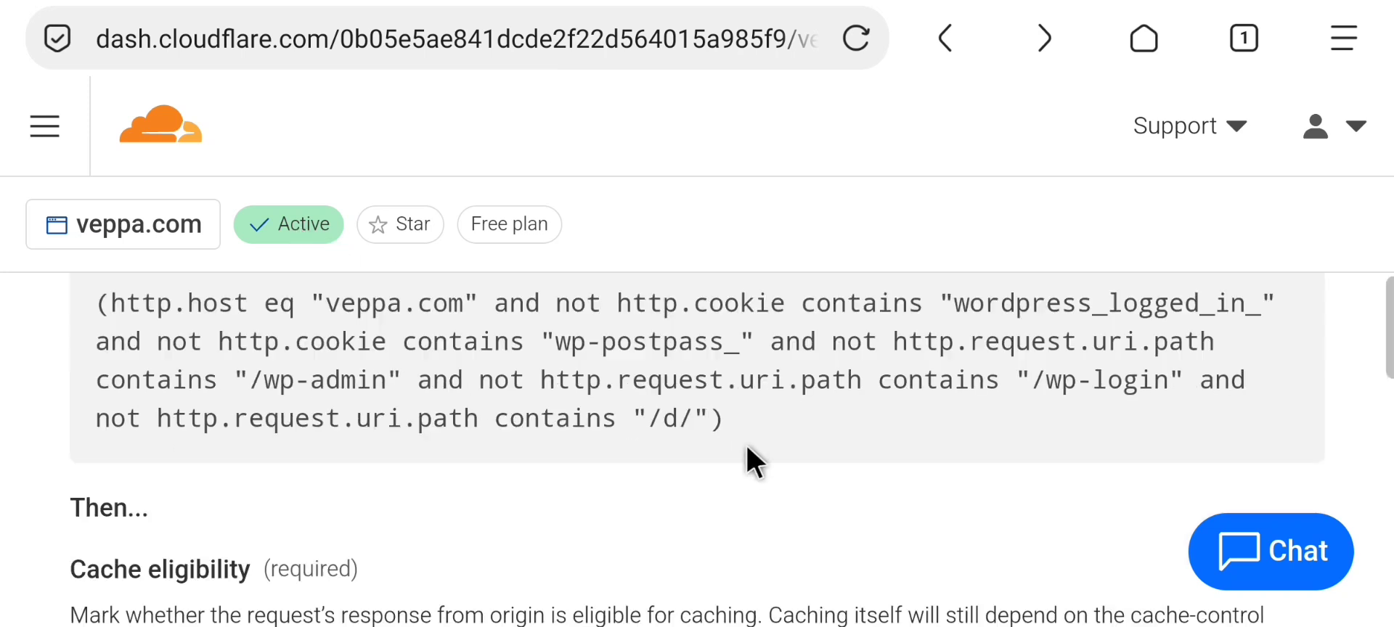
scroll(633, 431, down, 4)
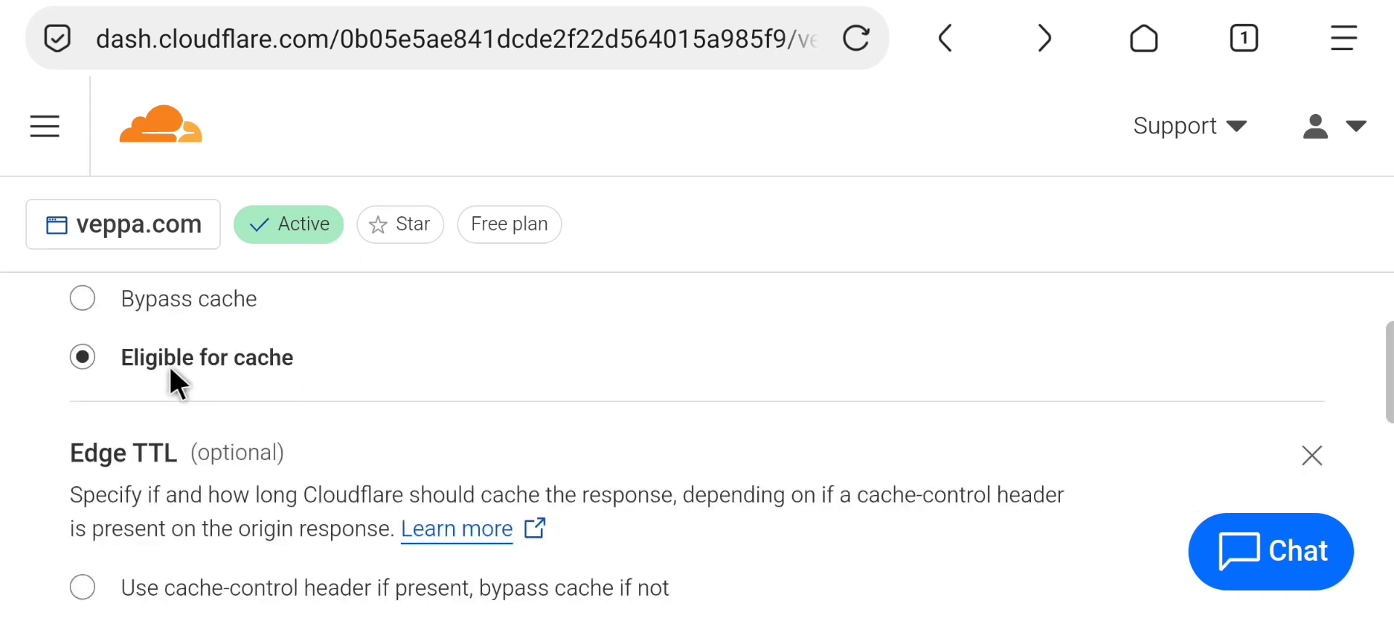
scroll(366, 395, up, 6)
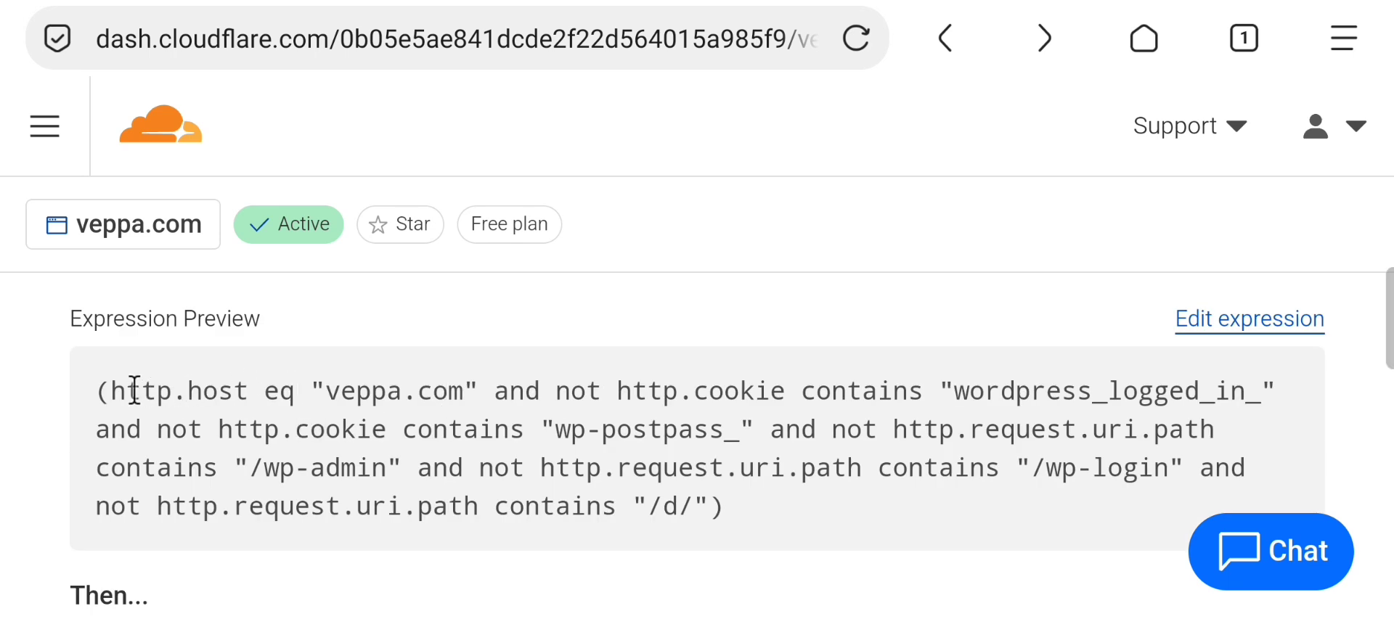
drag(93, 391, 852, 502)
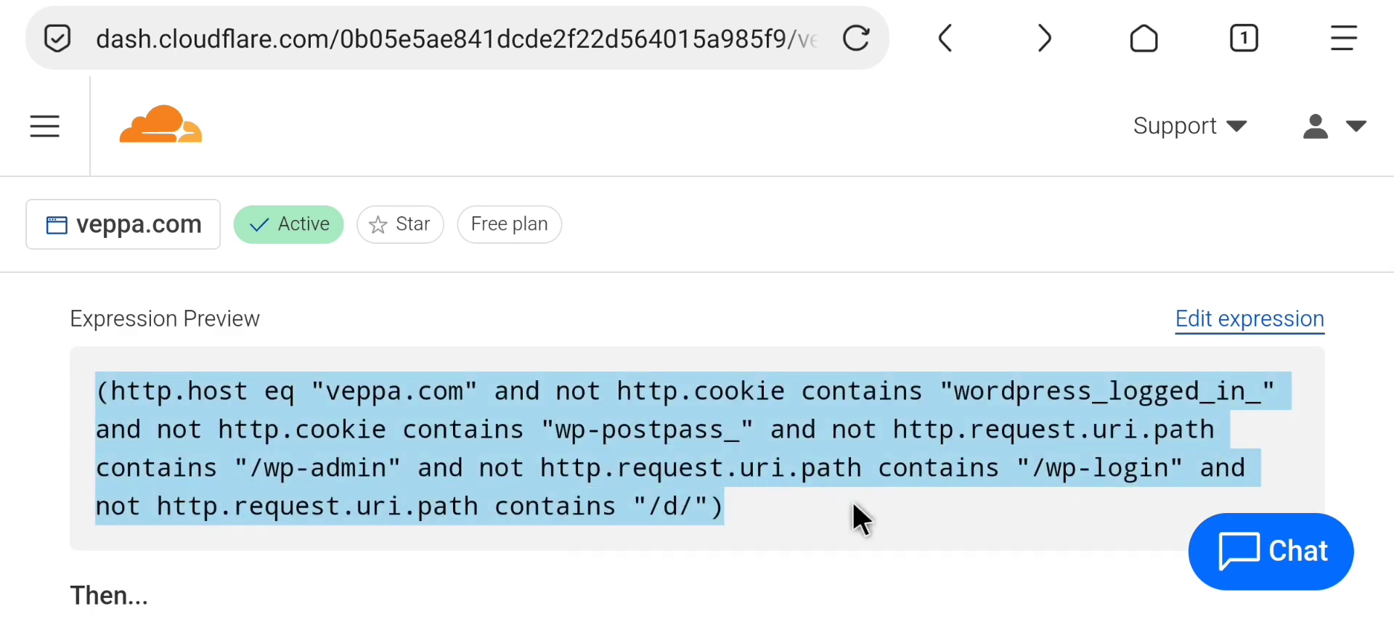
click(838, 503)
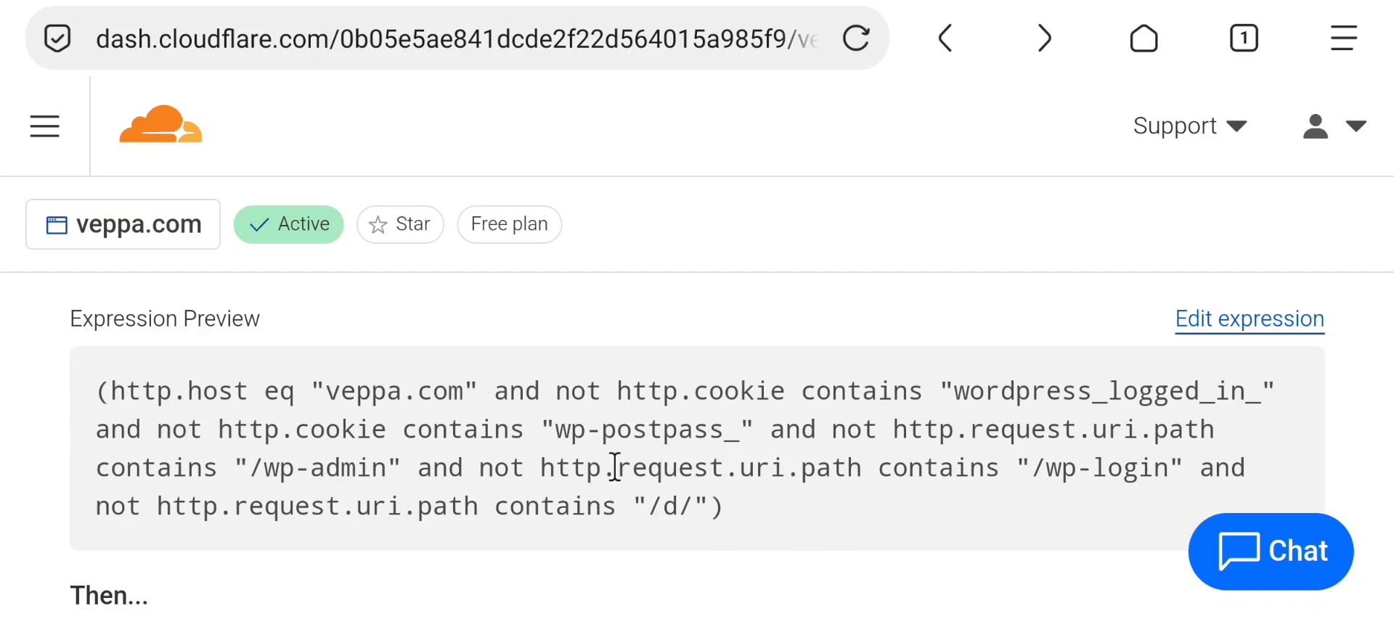
scroll(614, 467, down, 6)
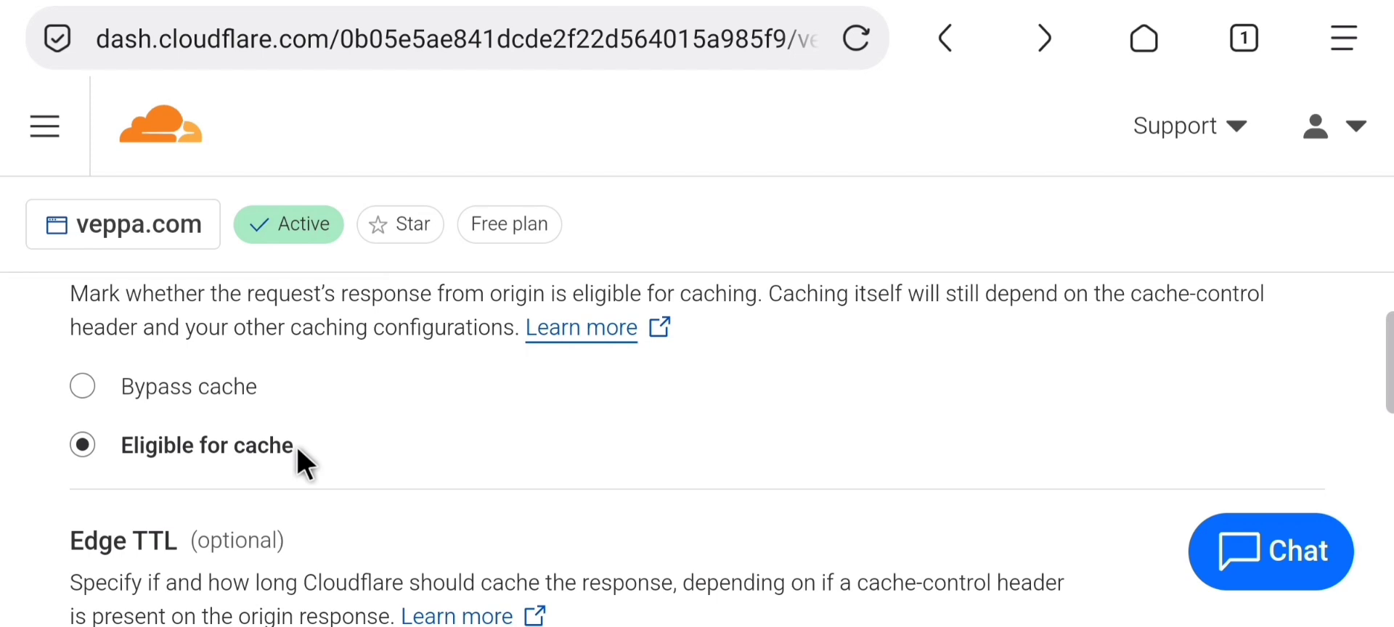
scroll(407, 453, down, 5)
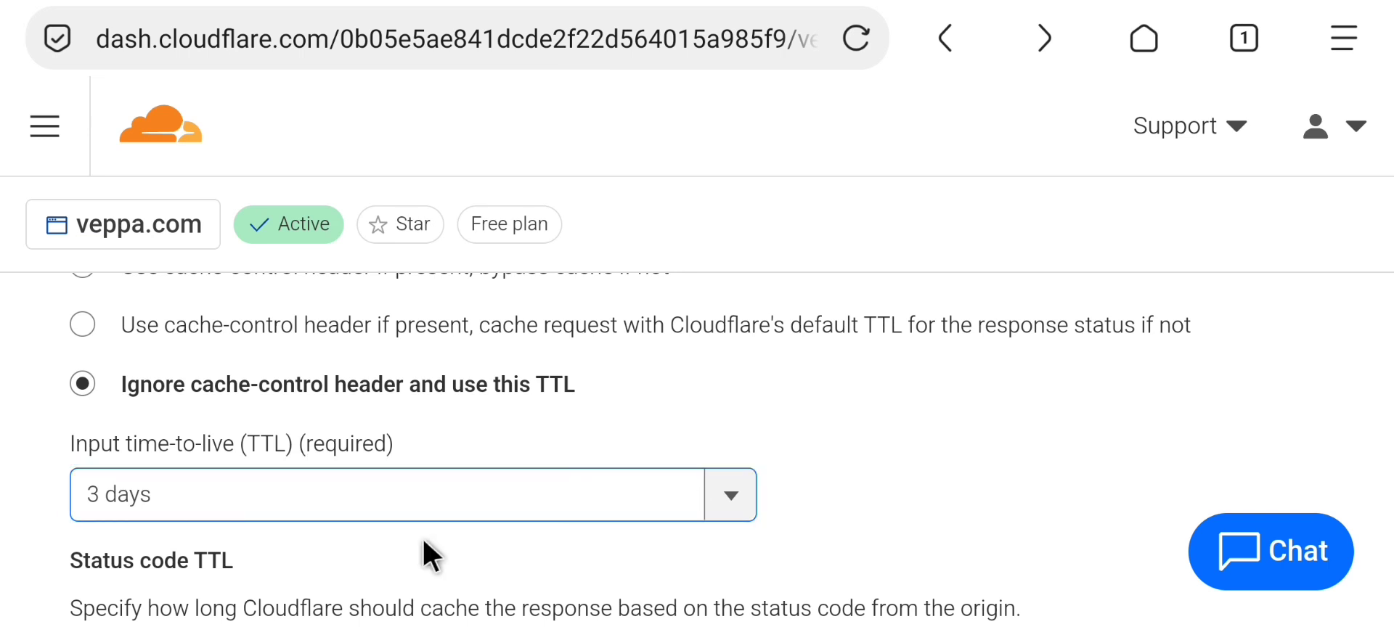
click(190, 498)
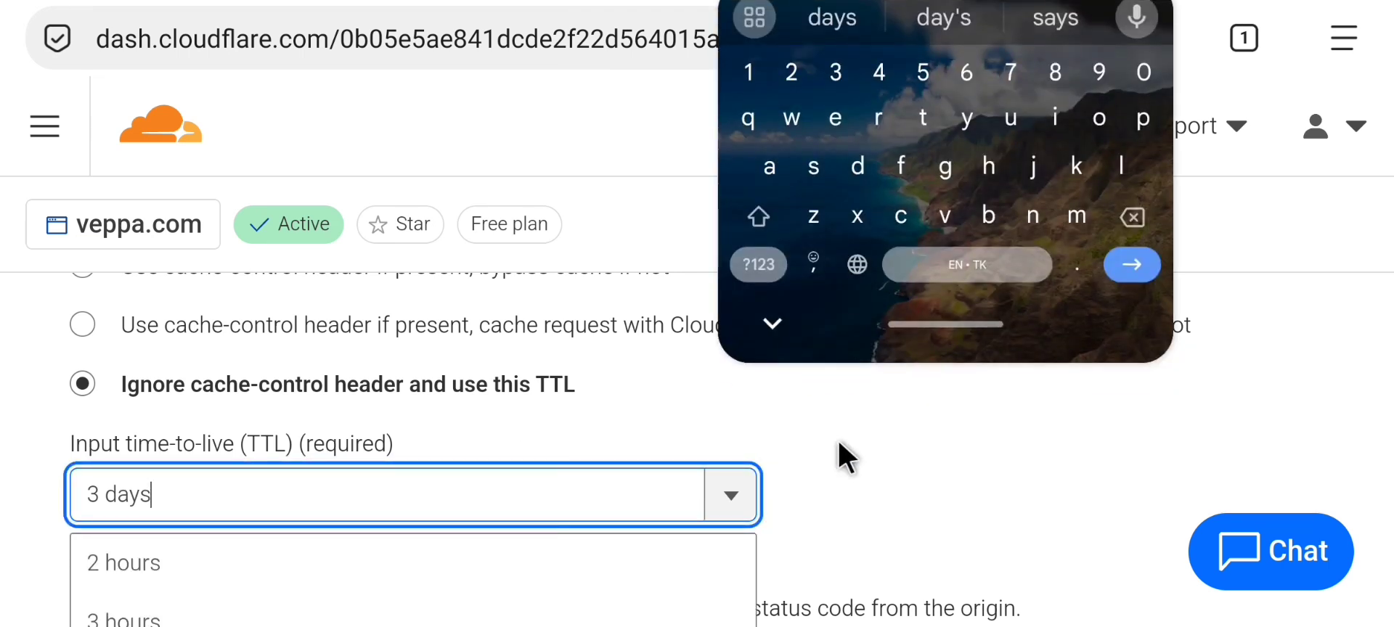
click(977, 493)
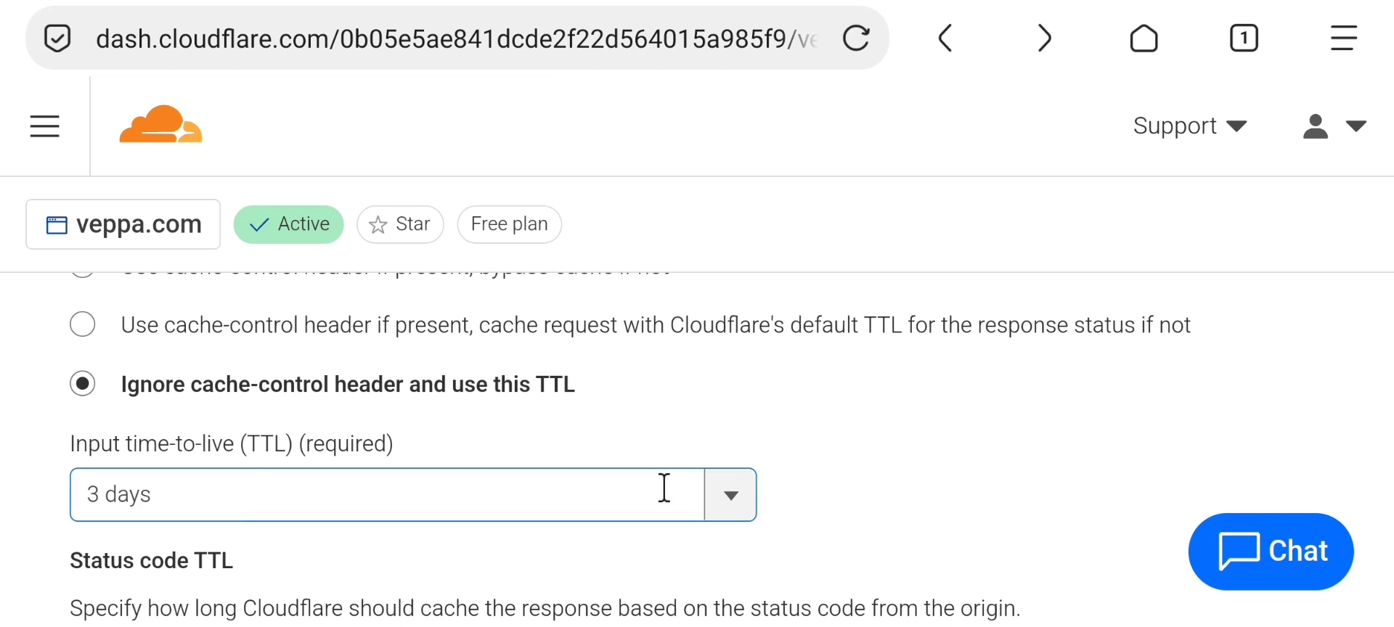
click(719, 503)
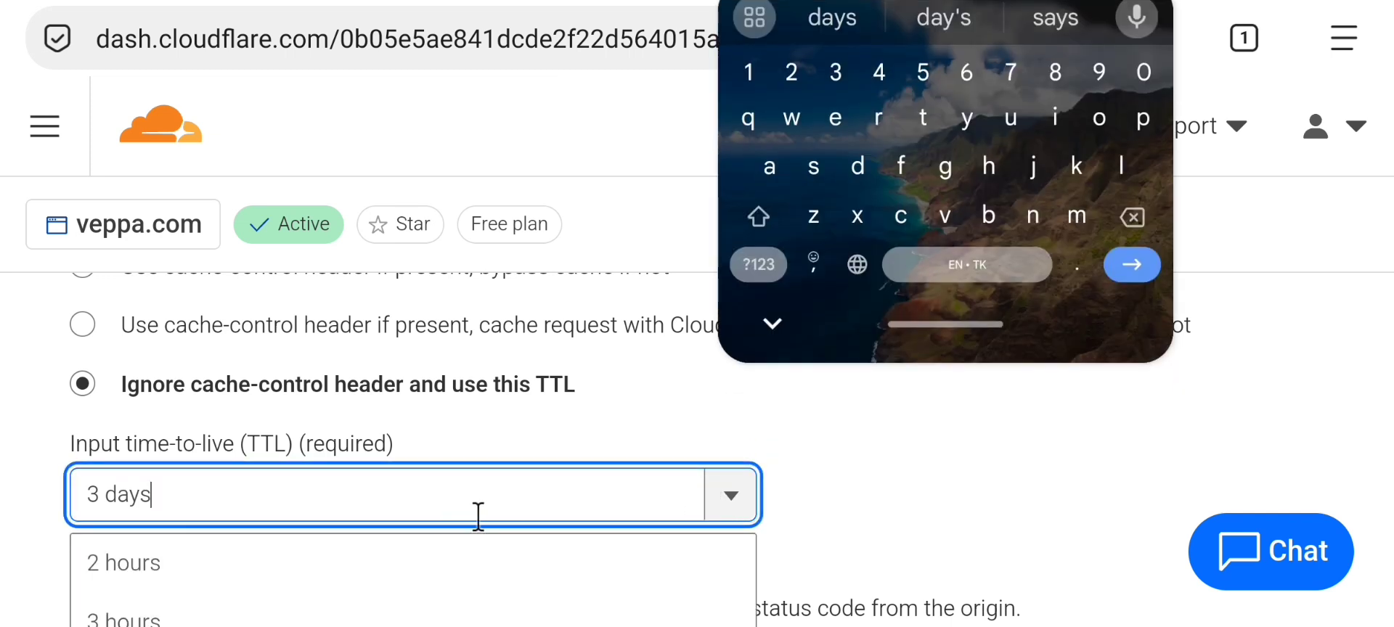
scroll(842, 503, down, 3)
scroll(289, 504, down, 3)
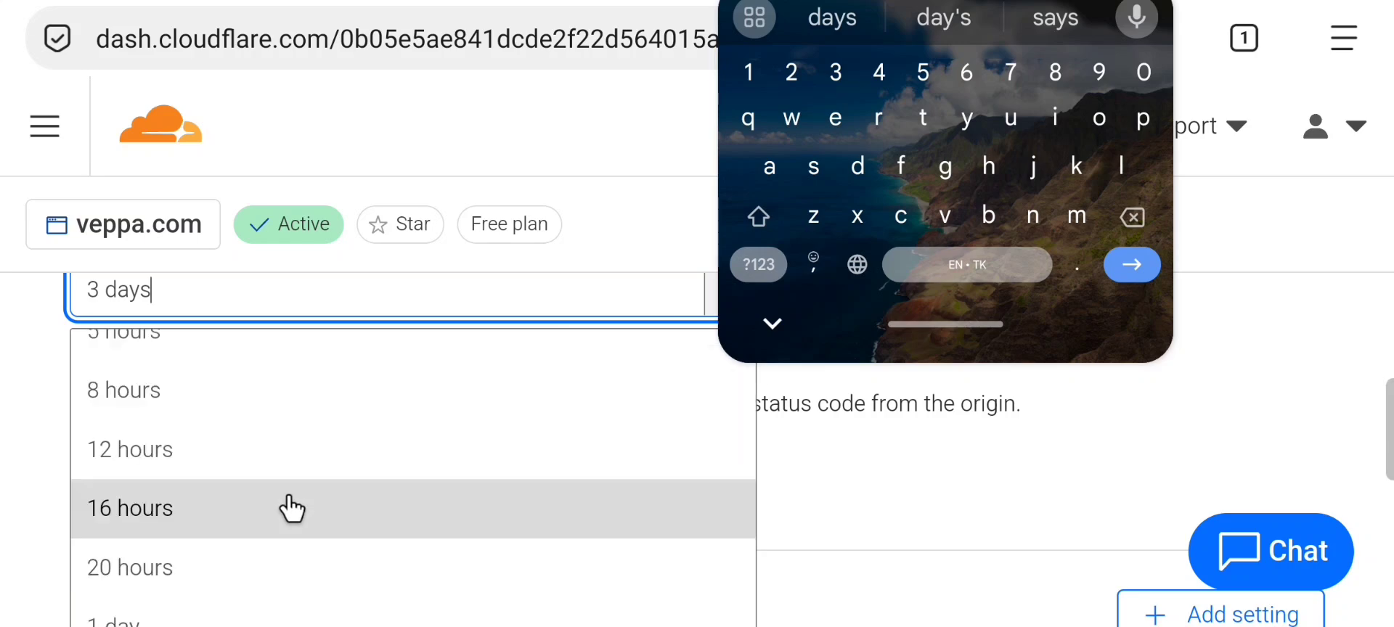
scroll(290, 510, down, 2)
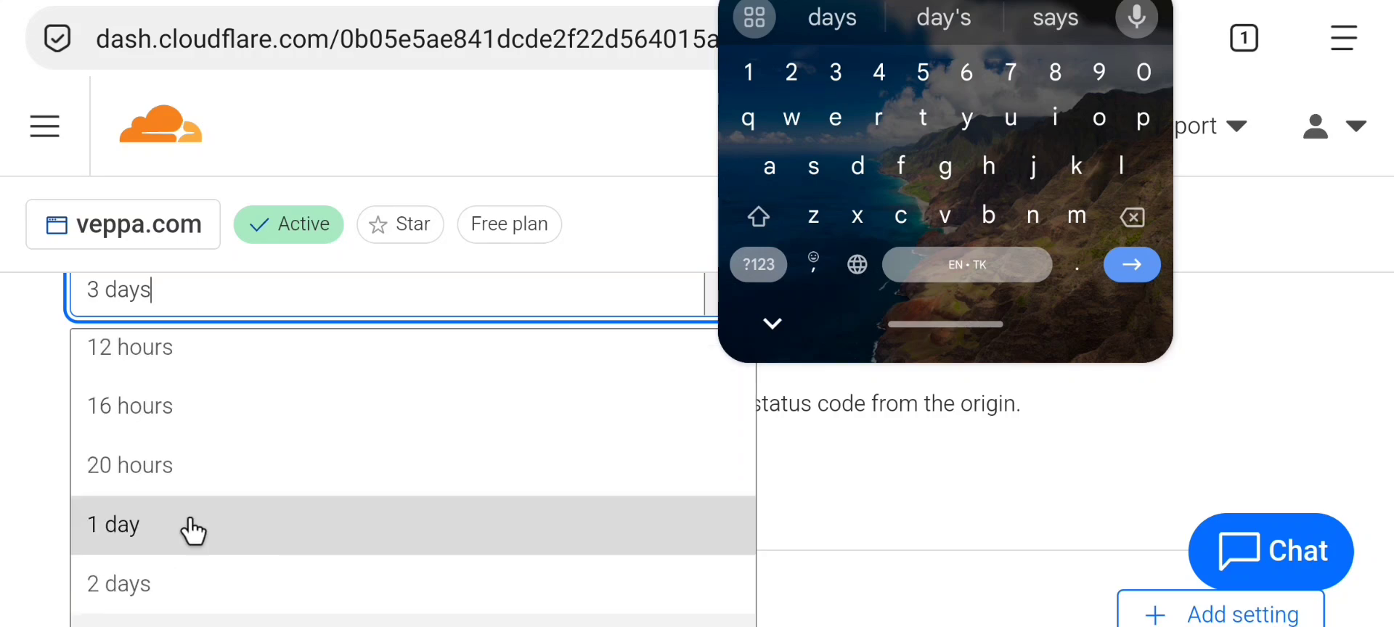
Keep the Edge TTL at 3 days and scroll through the rest of the rule form
click(855, 463)
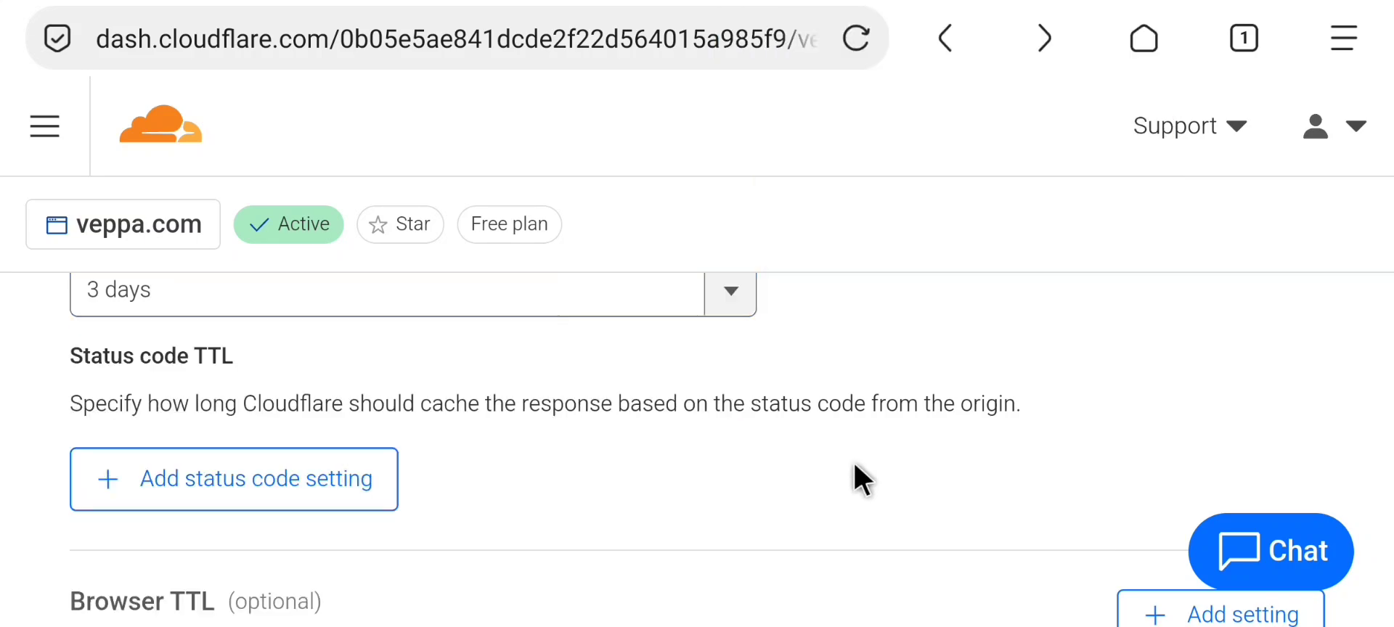
scroll(855, 464, up, 3)
click(146, 496)
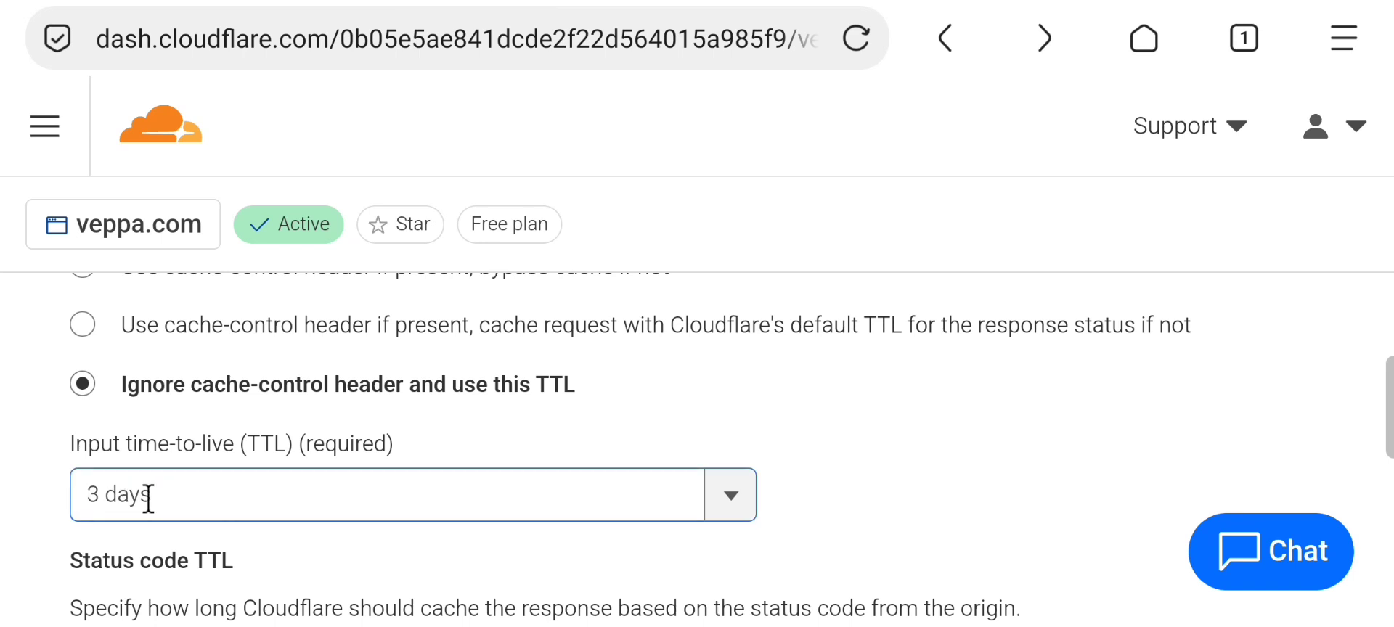
scroll(877, 450, down, 3)
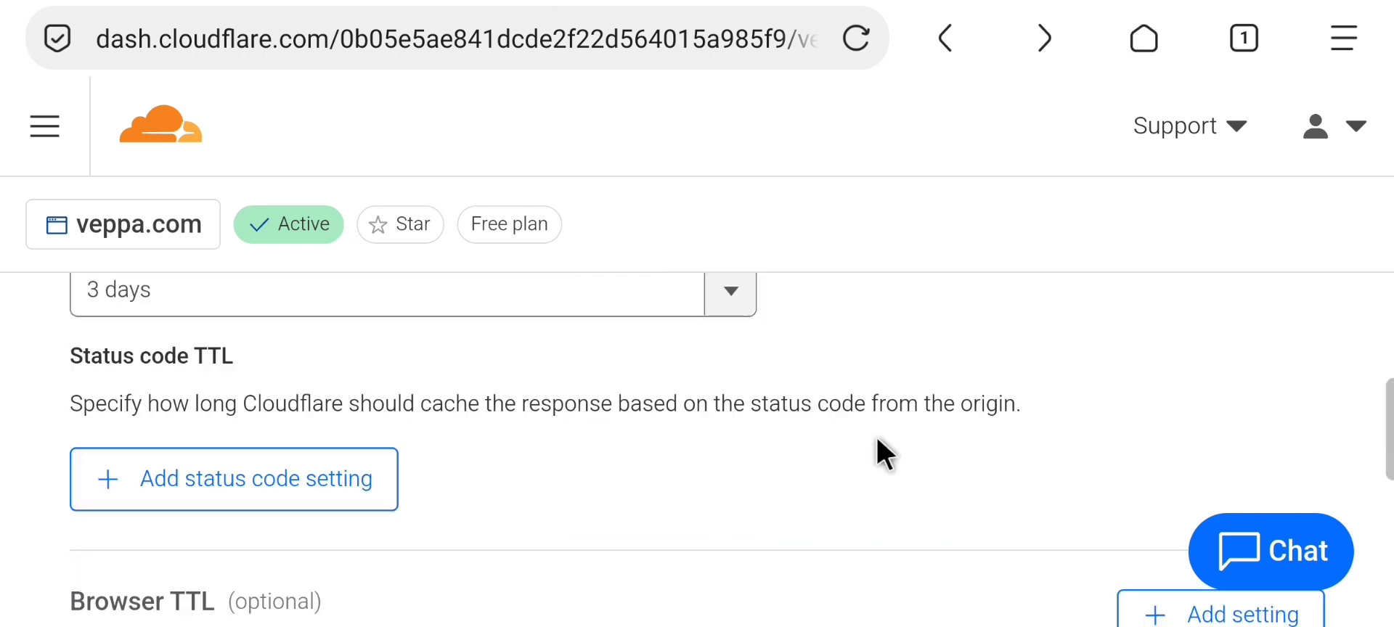
scroll(937, 459, down, 8)
scroll(936, 459, down, 15)
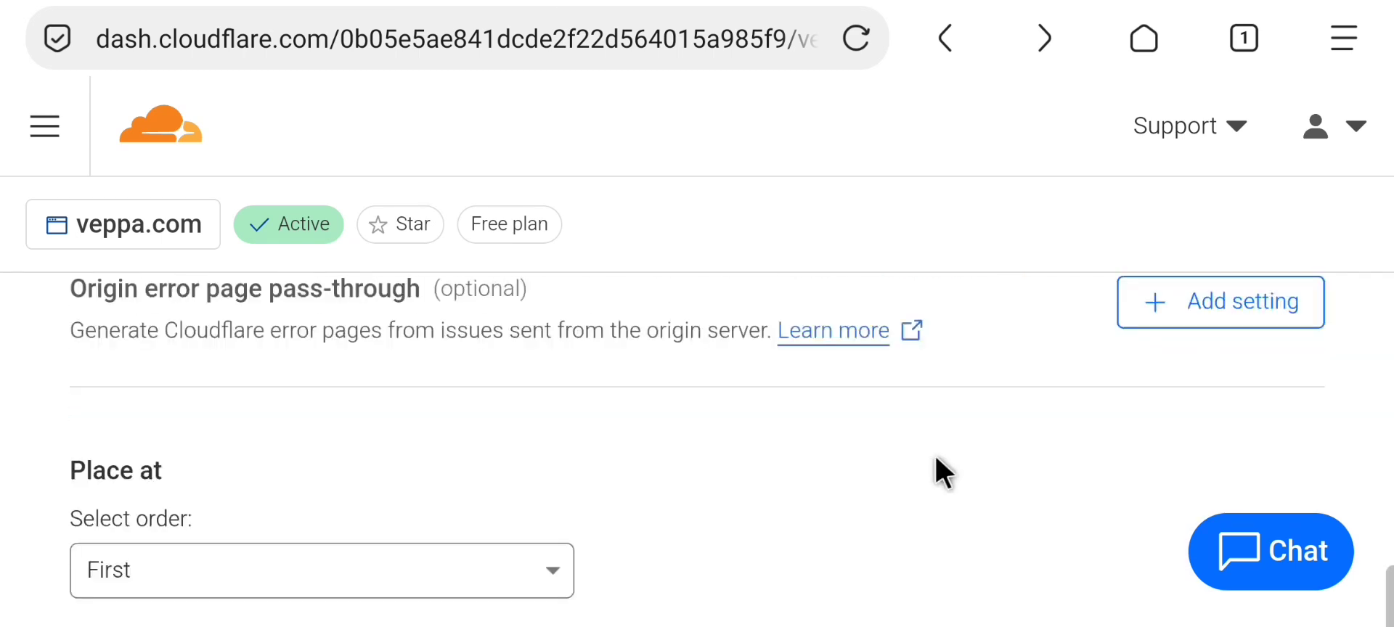
scroll(936, 459, up, 1)
scroll(936, 458, up, 1)
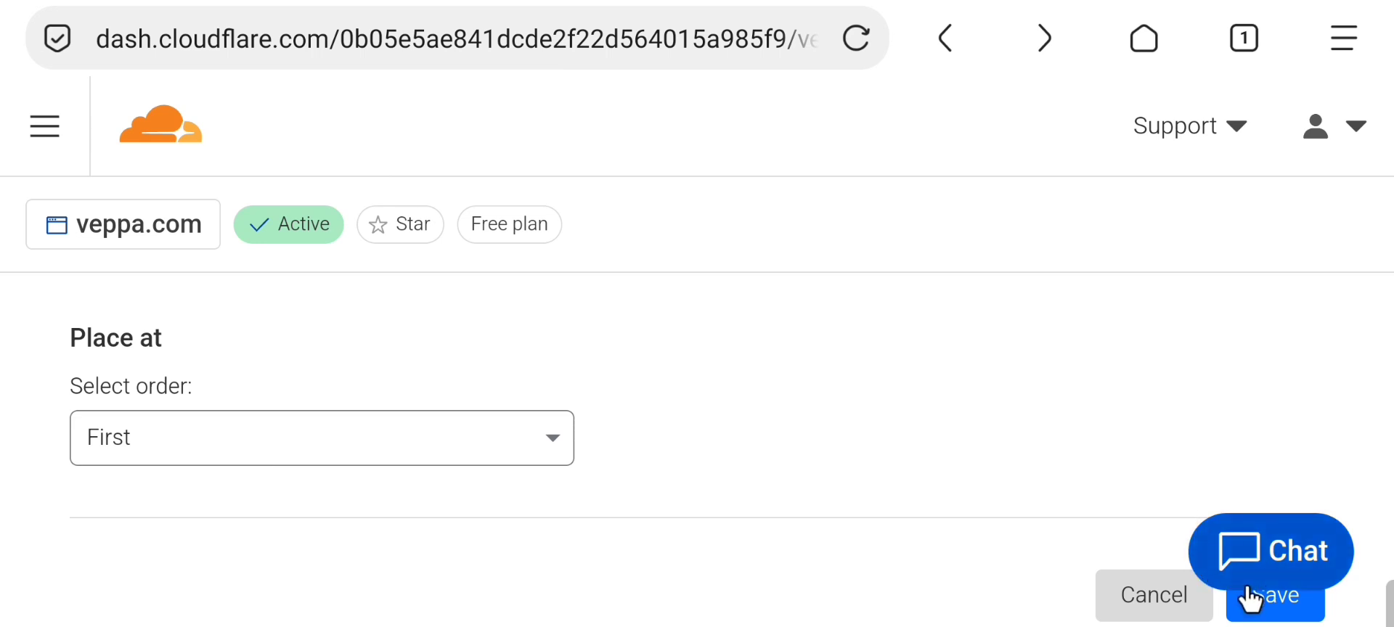
scroll(825, 420, down, 8)
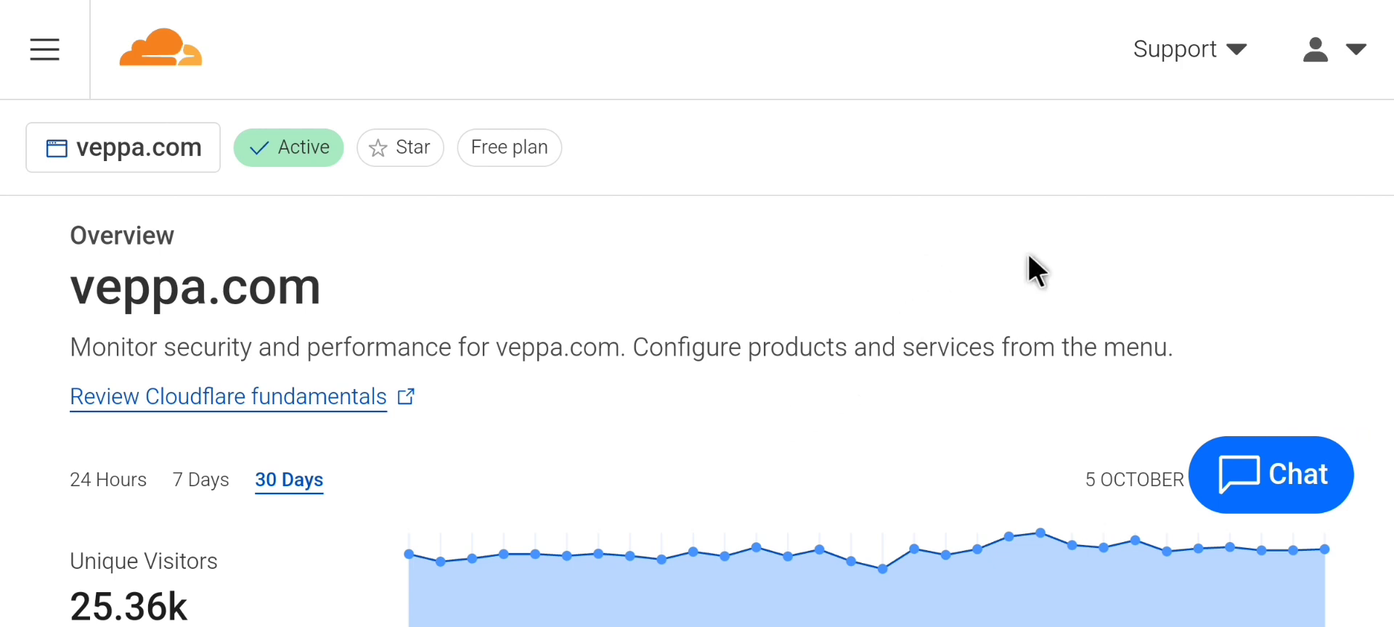
Scroll the veppa.com overview down to the 30-day Unique Visitors and Total Requests charts
scroll(921, 361, down, 5)
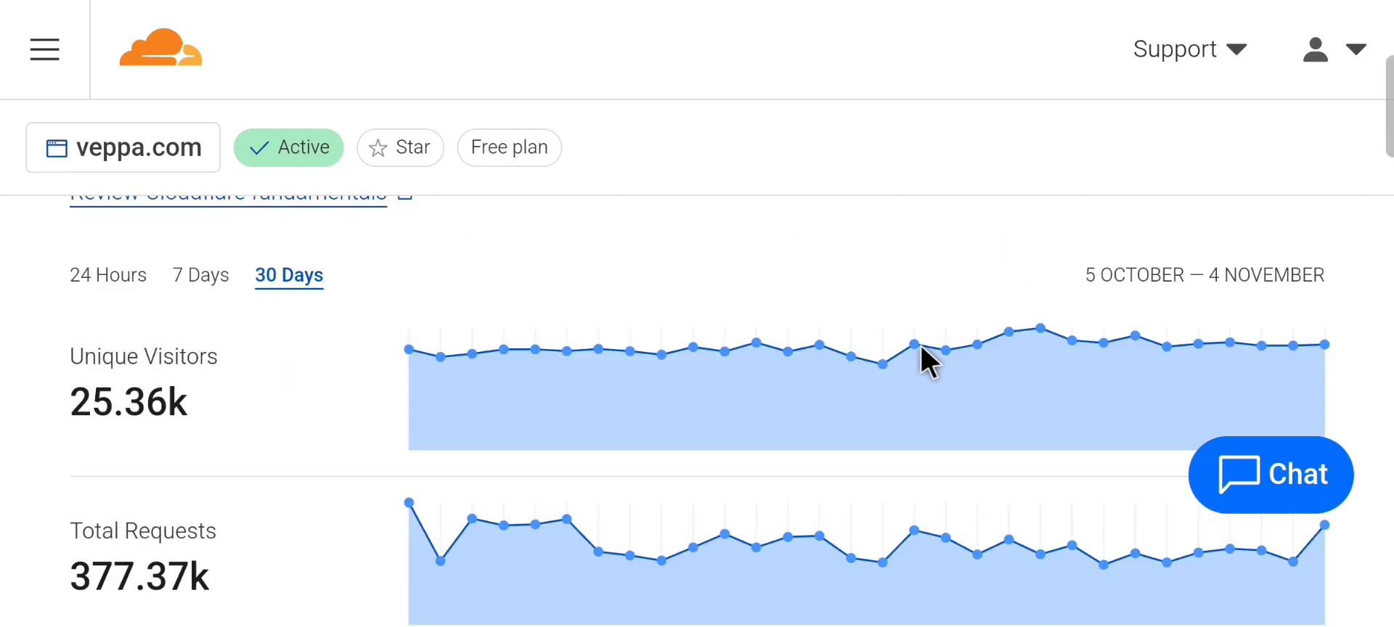